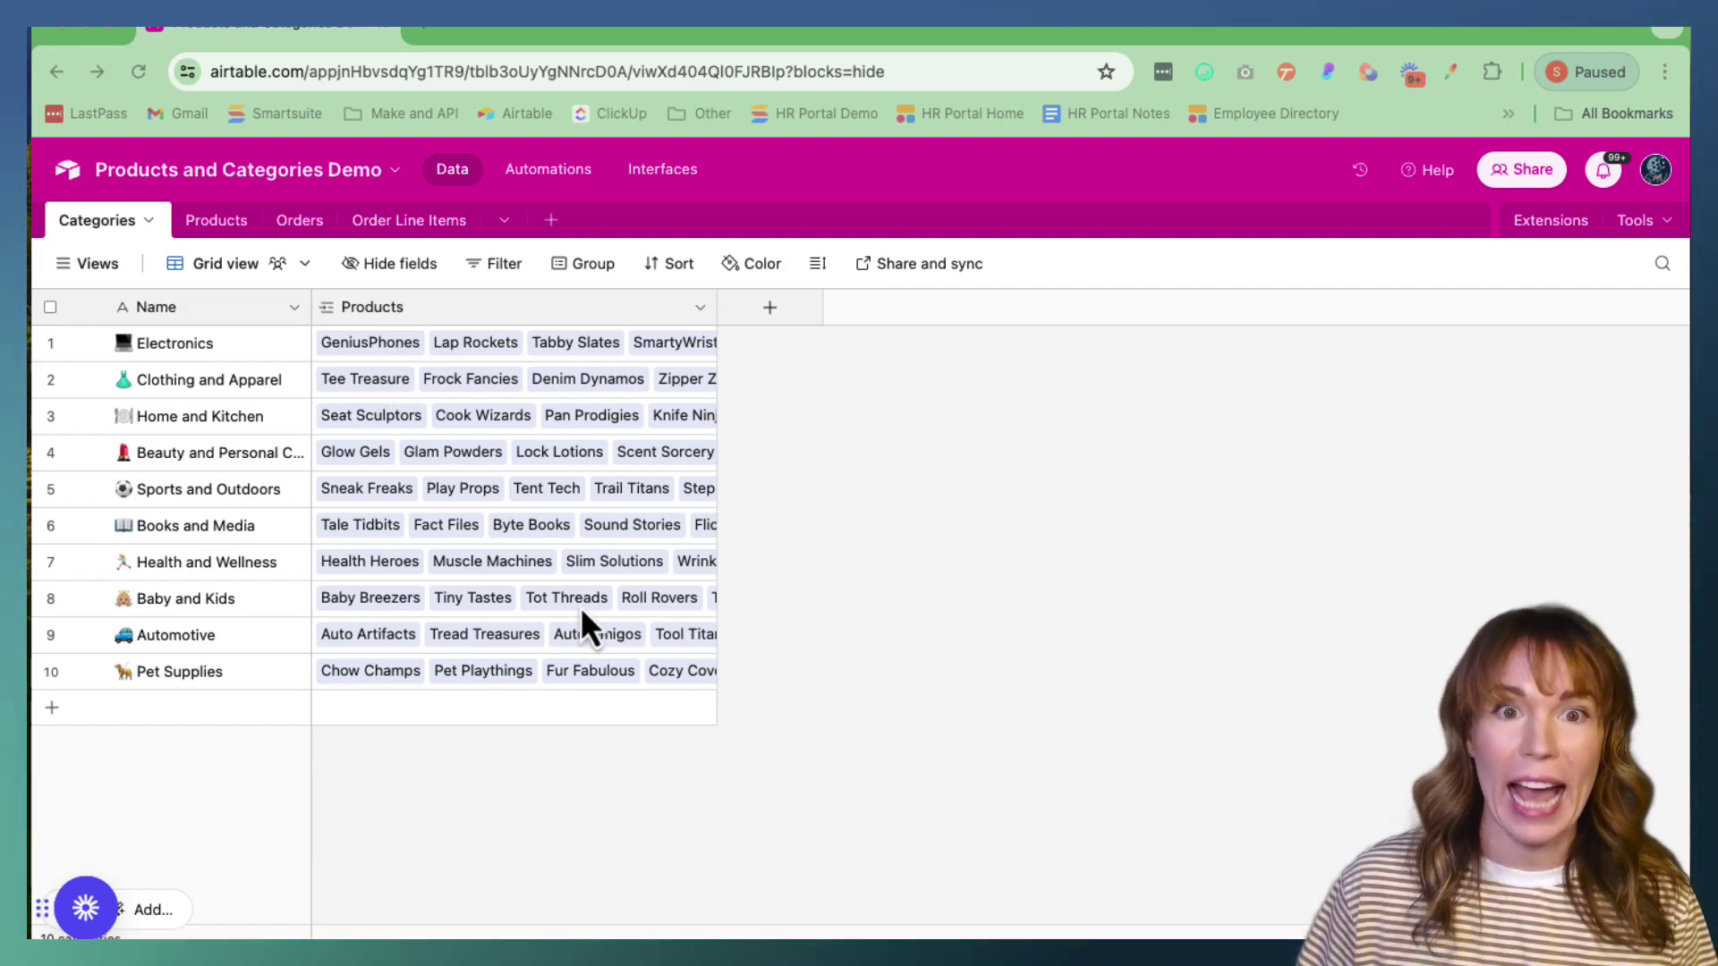
Browse the Products and Orders tables, scrolling right to see all their columns.
click(216, 224)
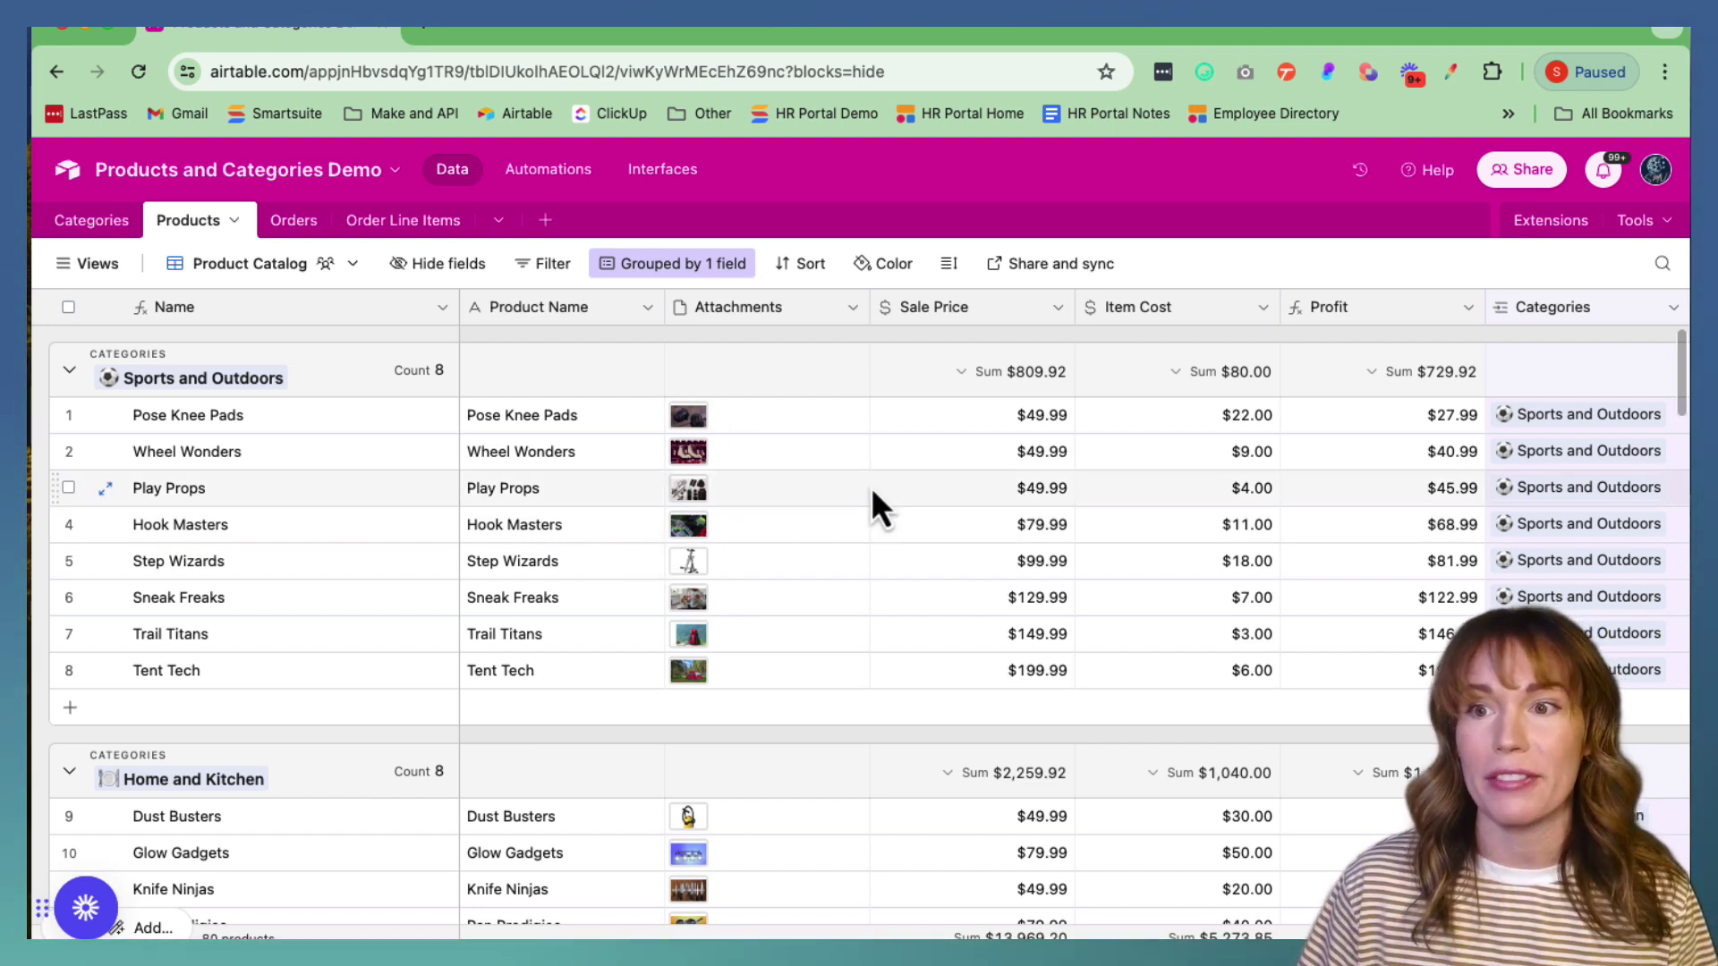
scroll(873, 492, right, 4)
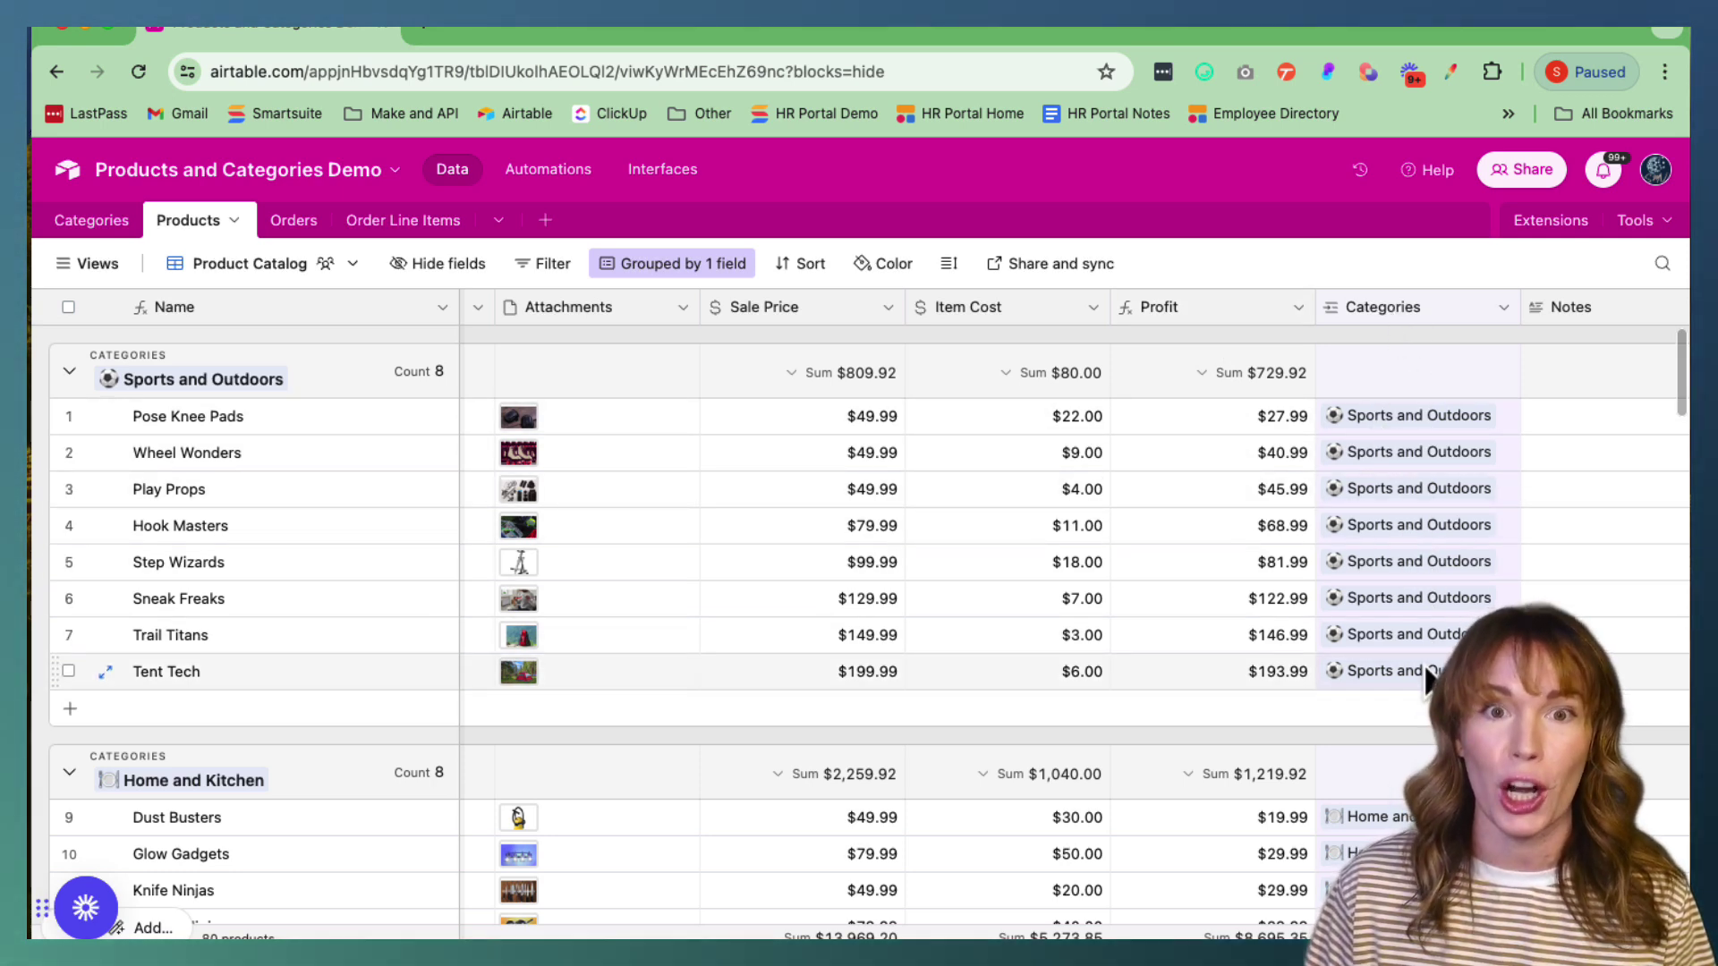
click(290, 221)
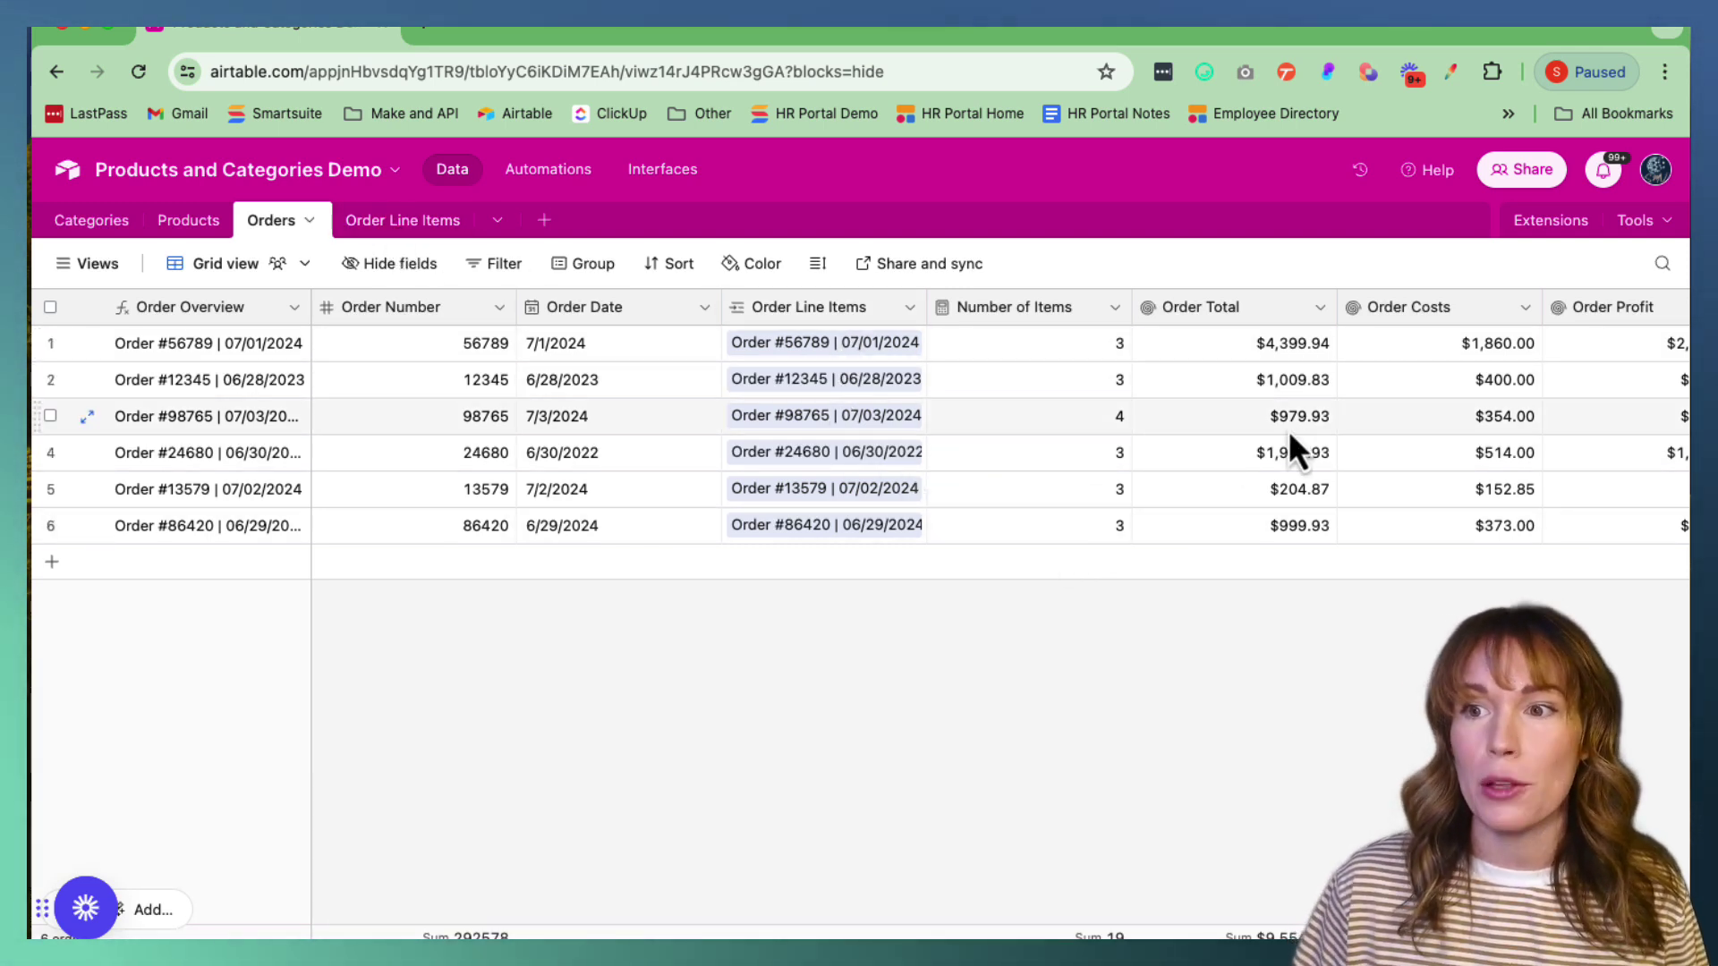
scroll(1290, 436, right, 5)
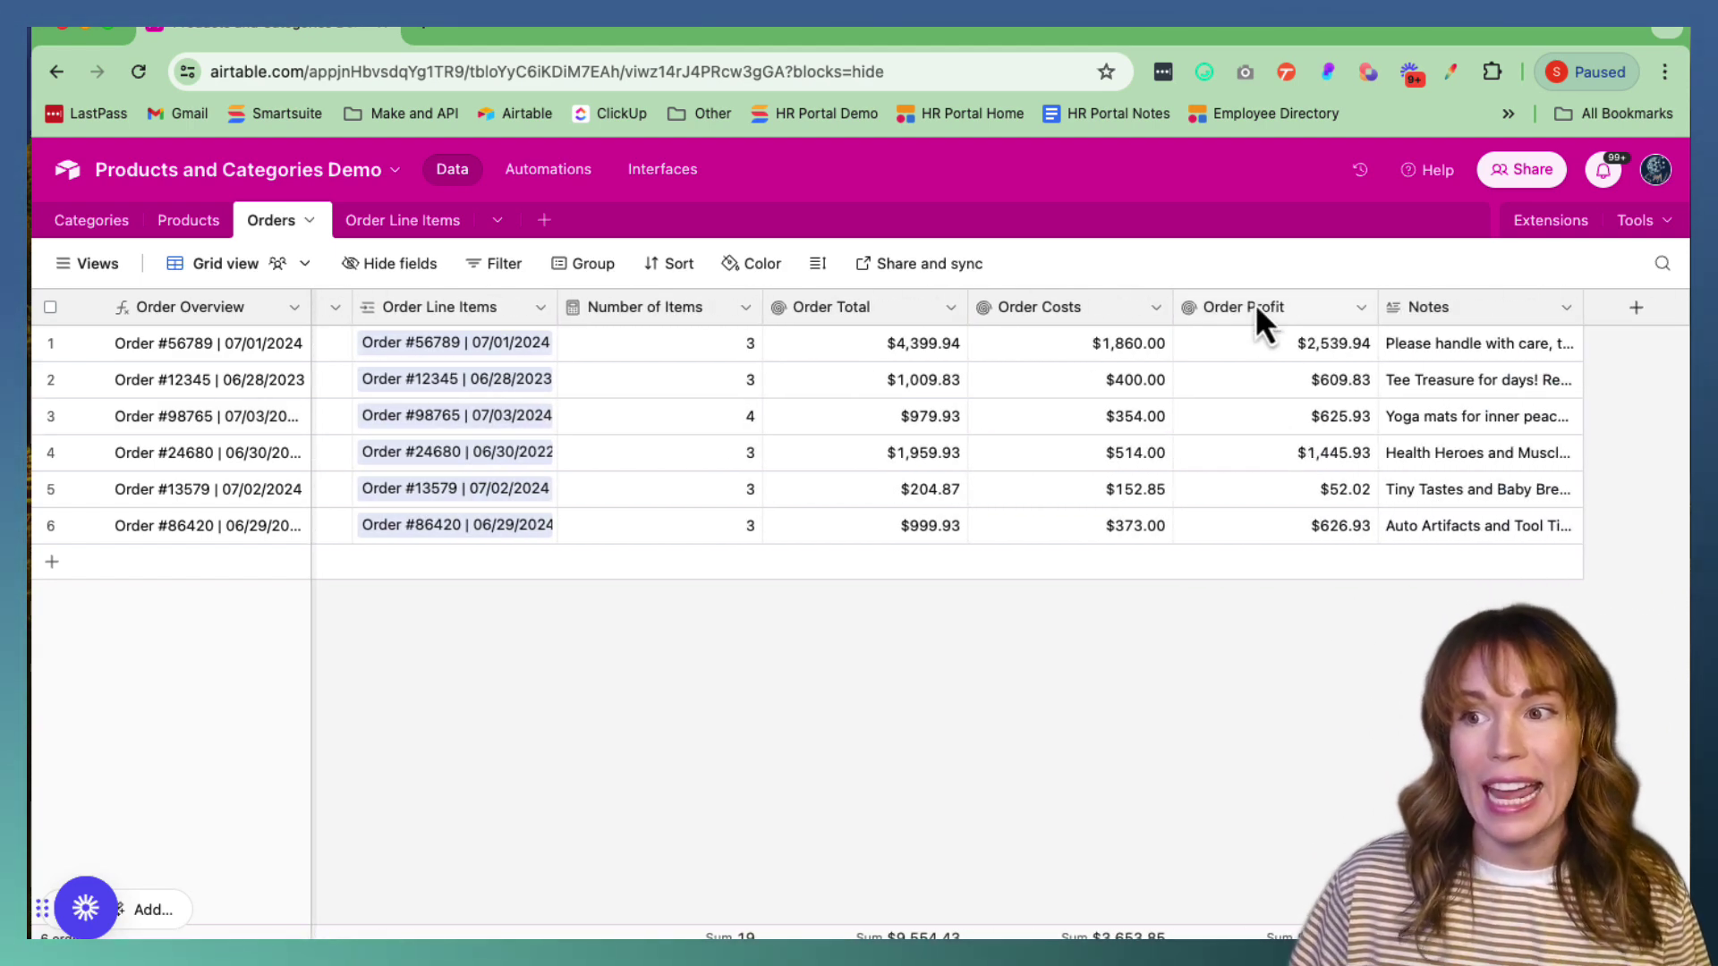
click(421, 221)
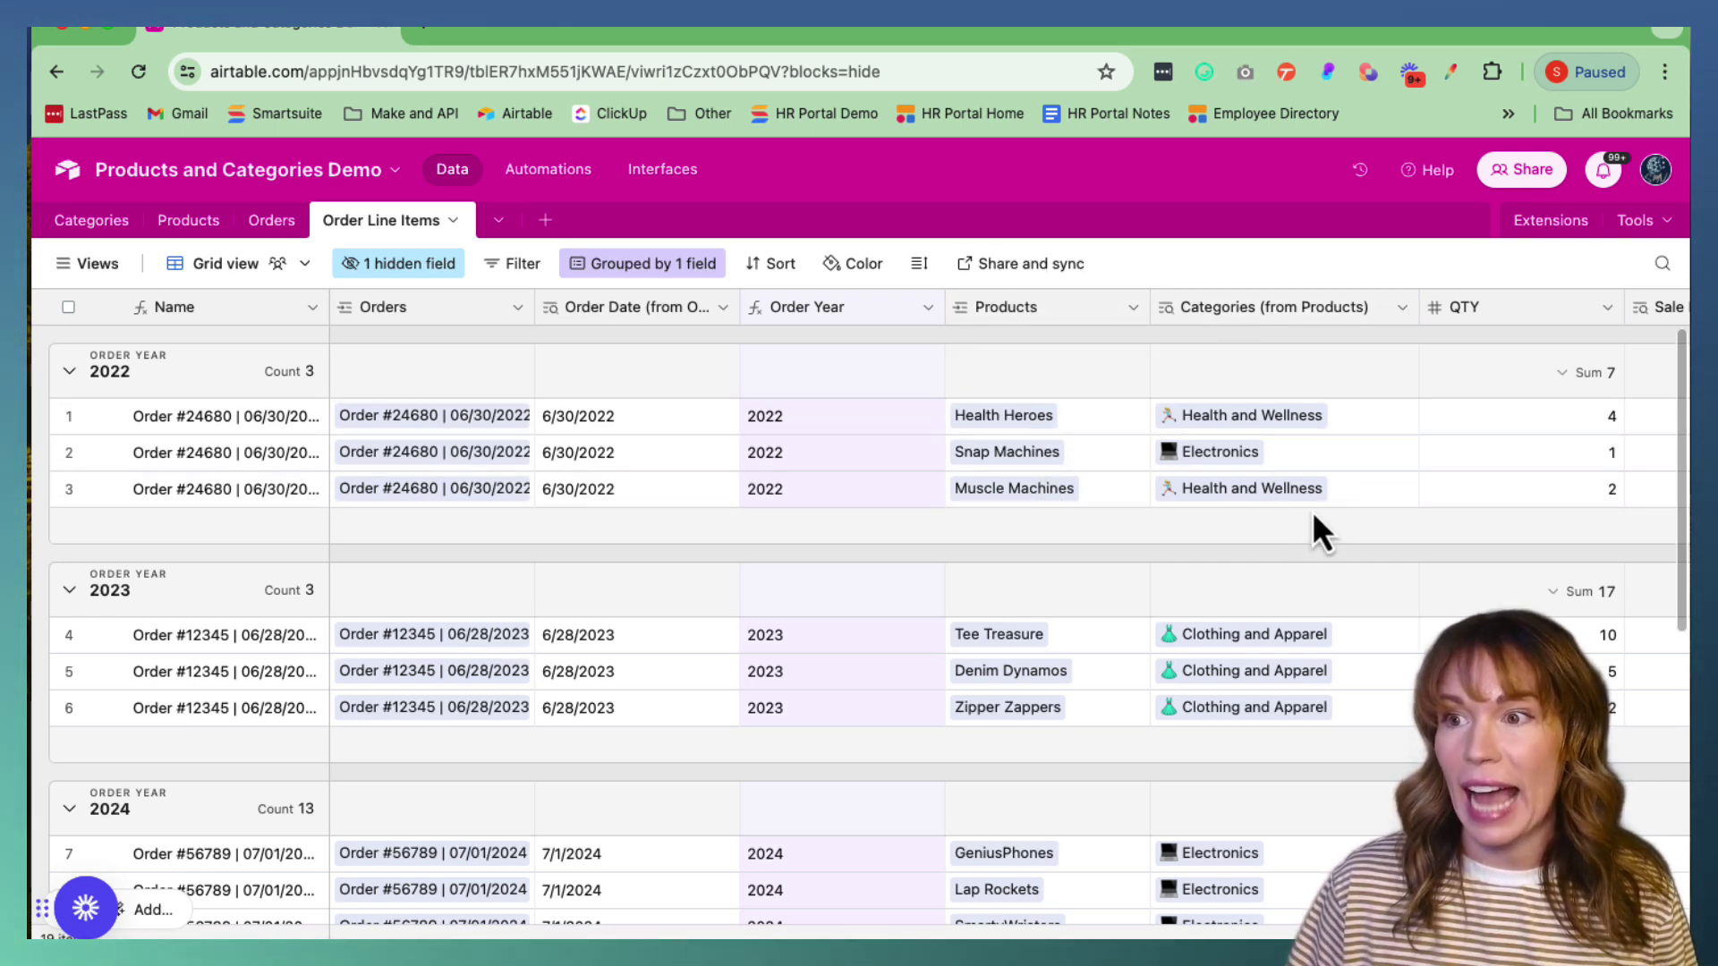
scroll(1519, 528, right, 10)
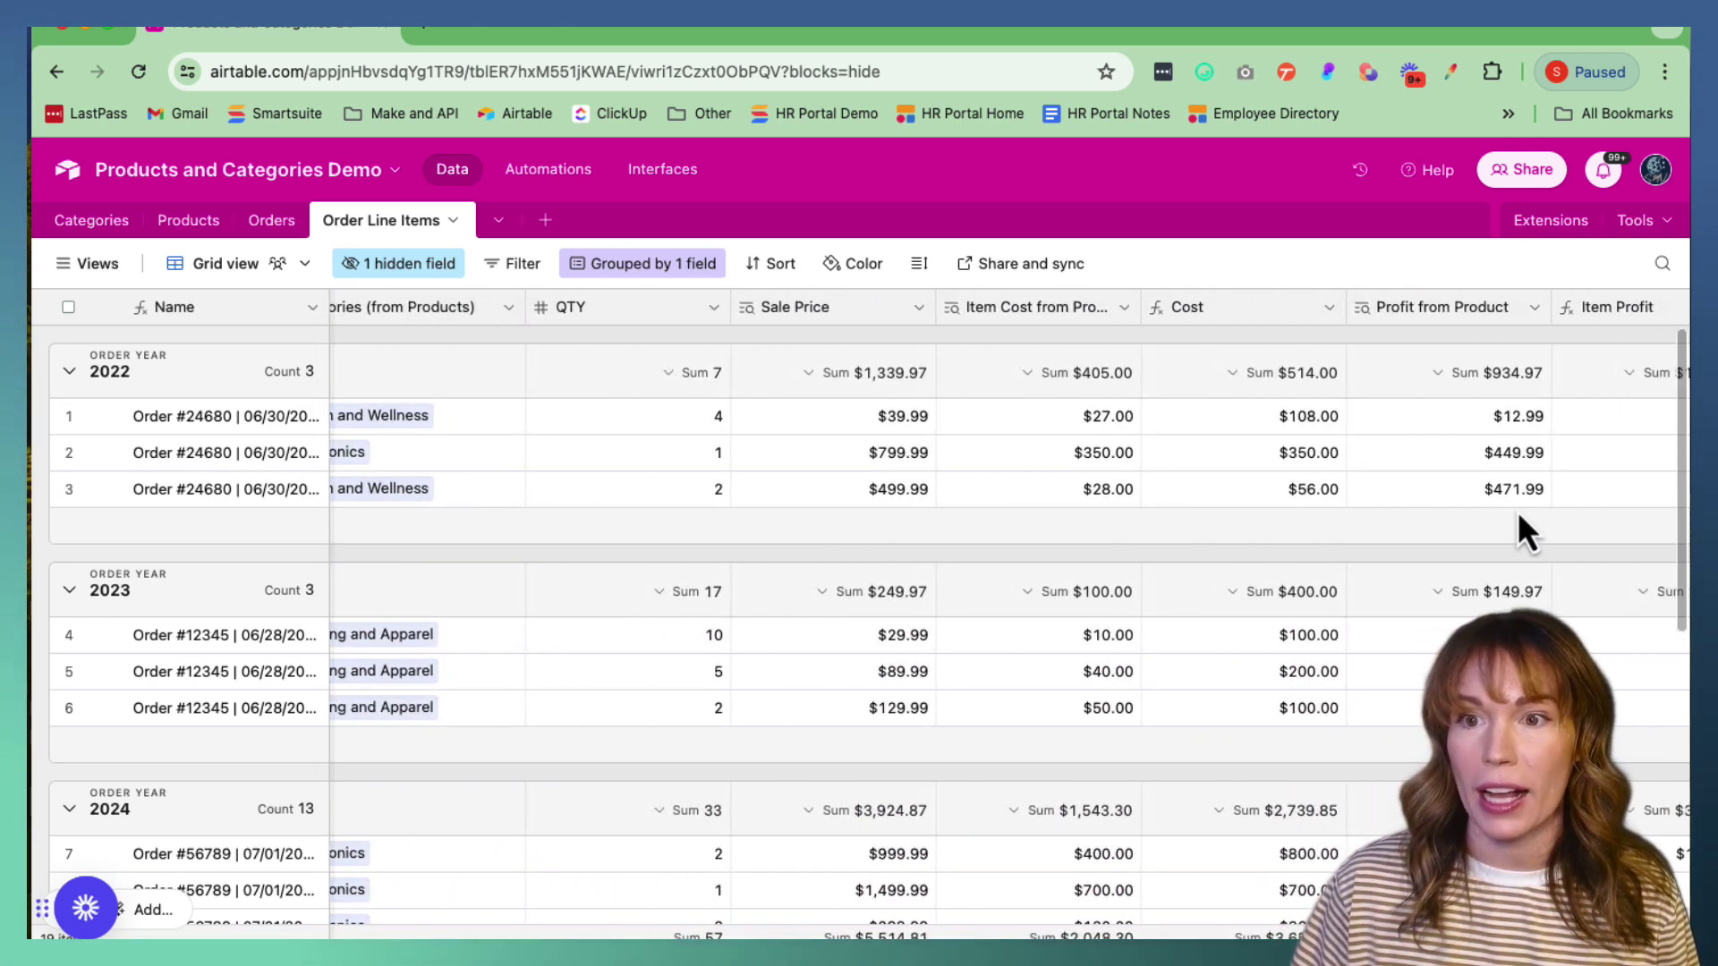
scroll(1520, 519, right, 1)
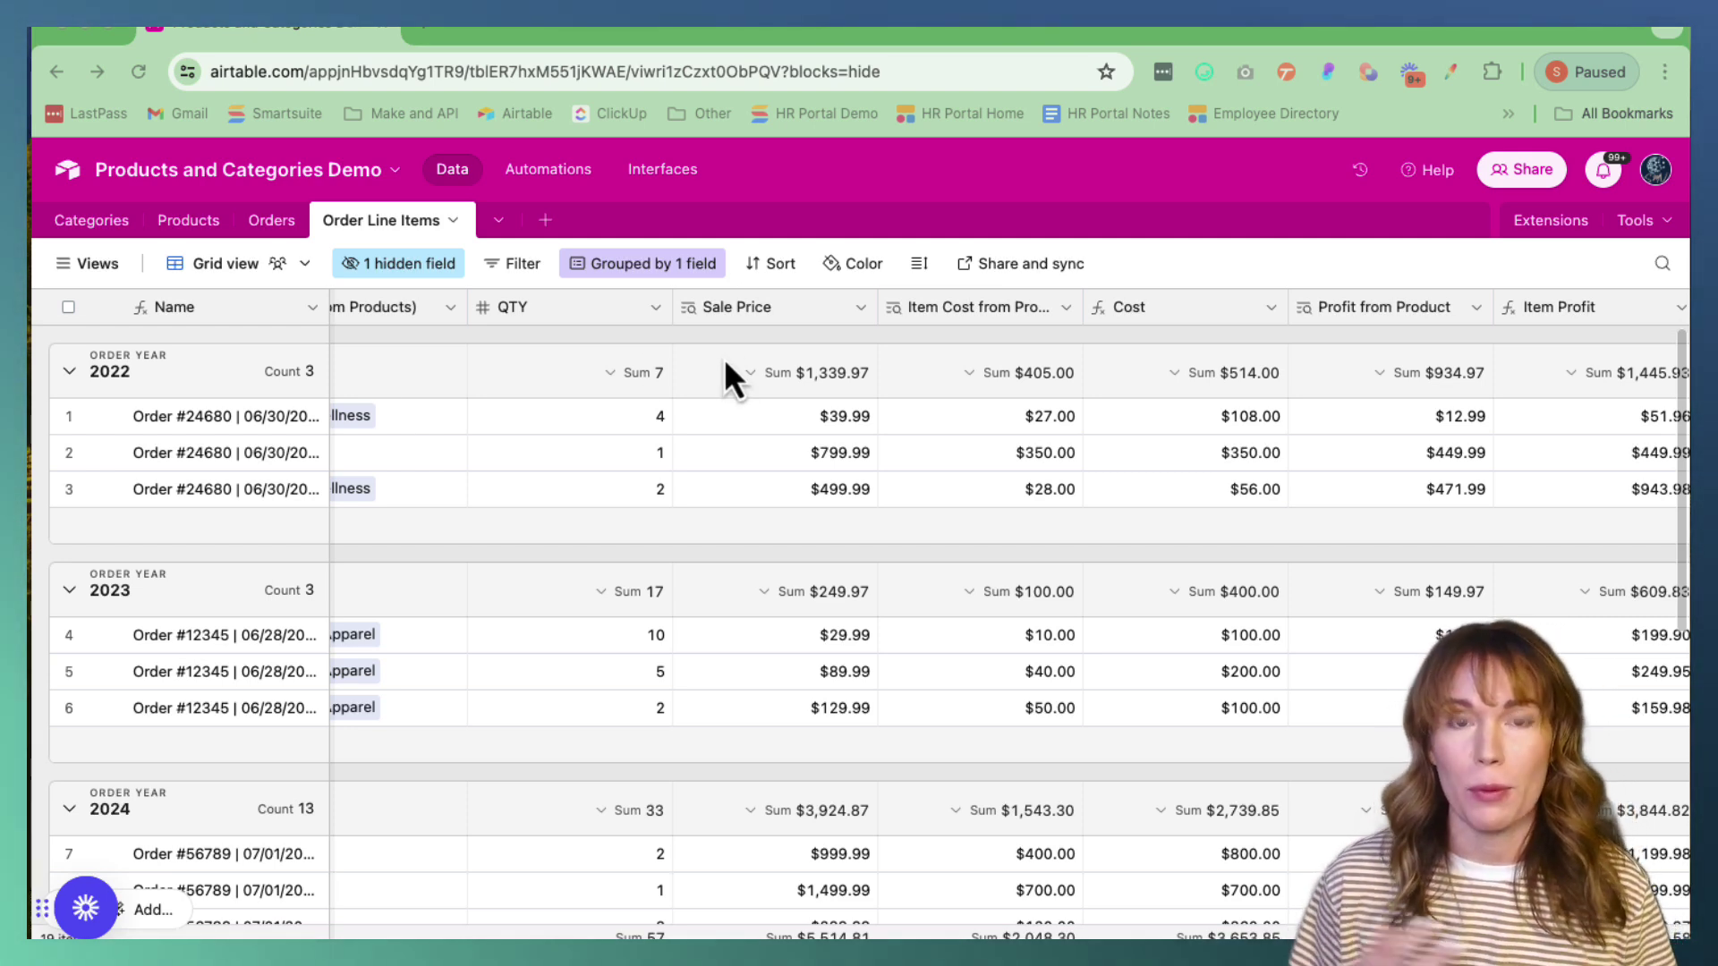
Open the Product Reporting dashboard interface and scroll through its page.
click(665, 171)
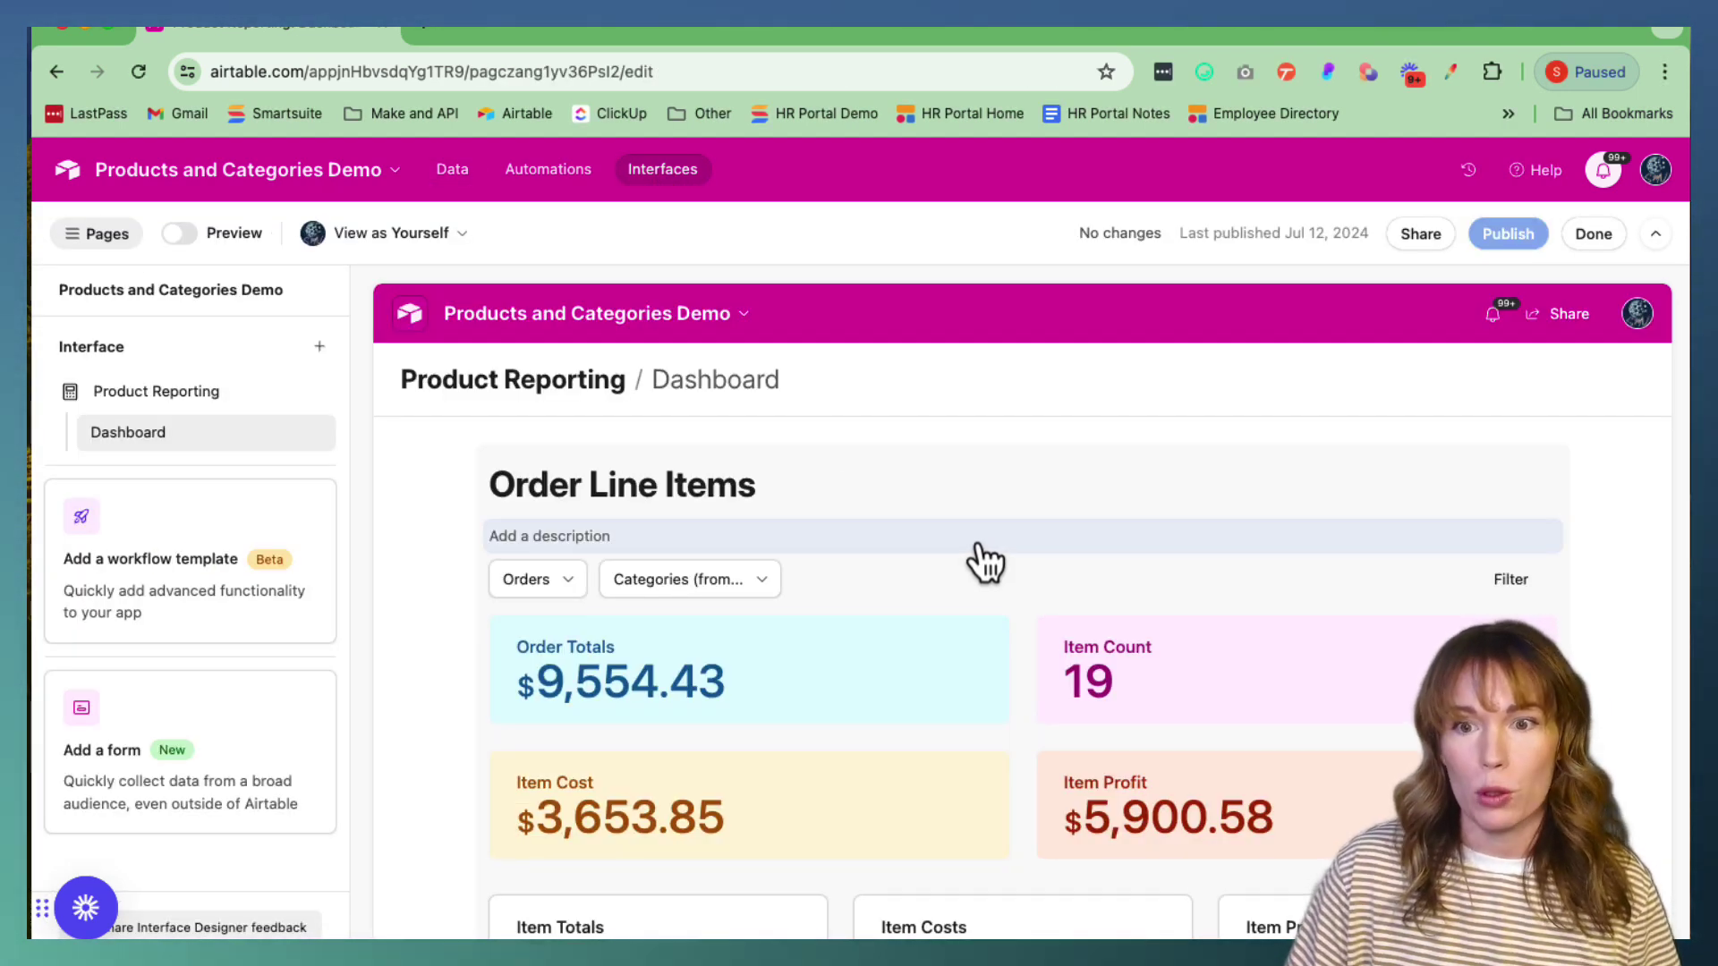
scroll(984, 562, down, 2)
scroll(985, 562, up, 2)
scroll(985, 562, down, 2)
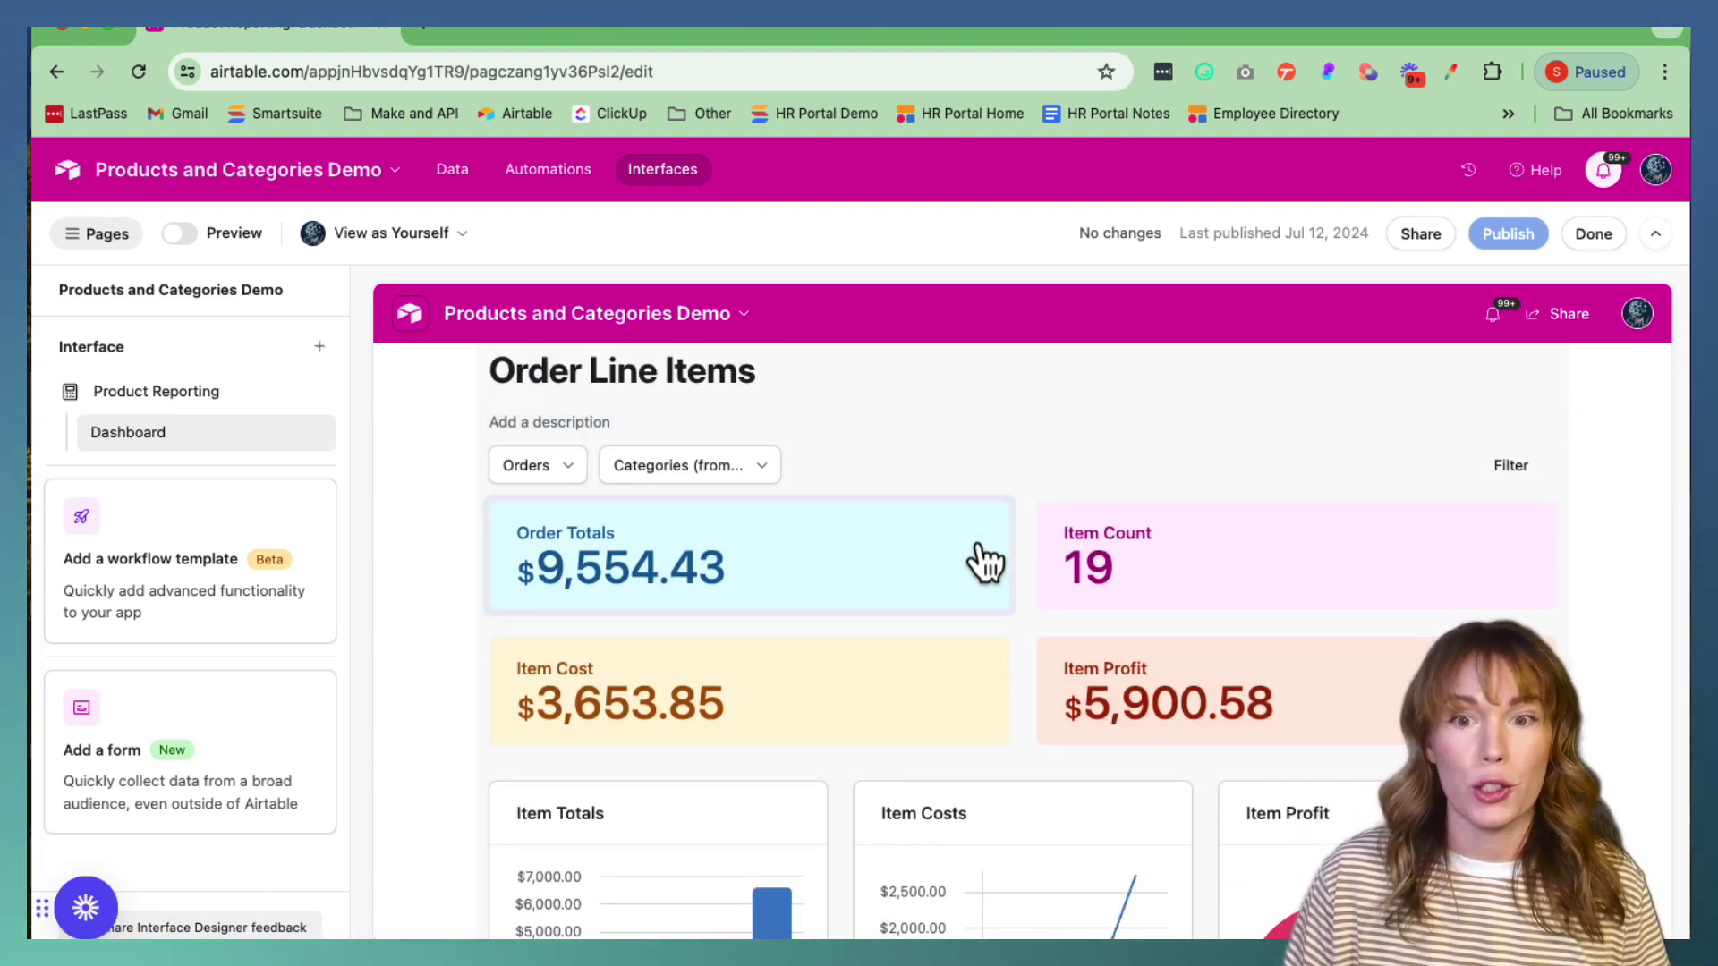
scroll(854, 689, down, 8)
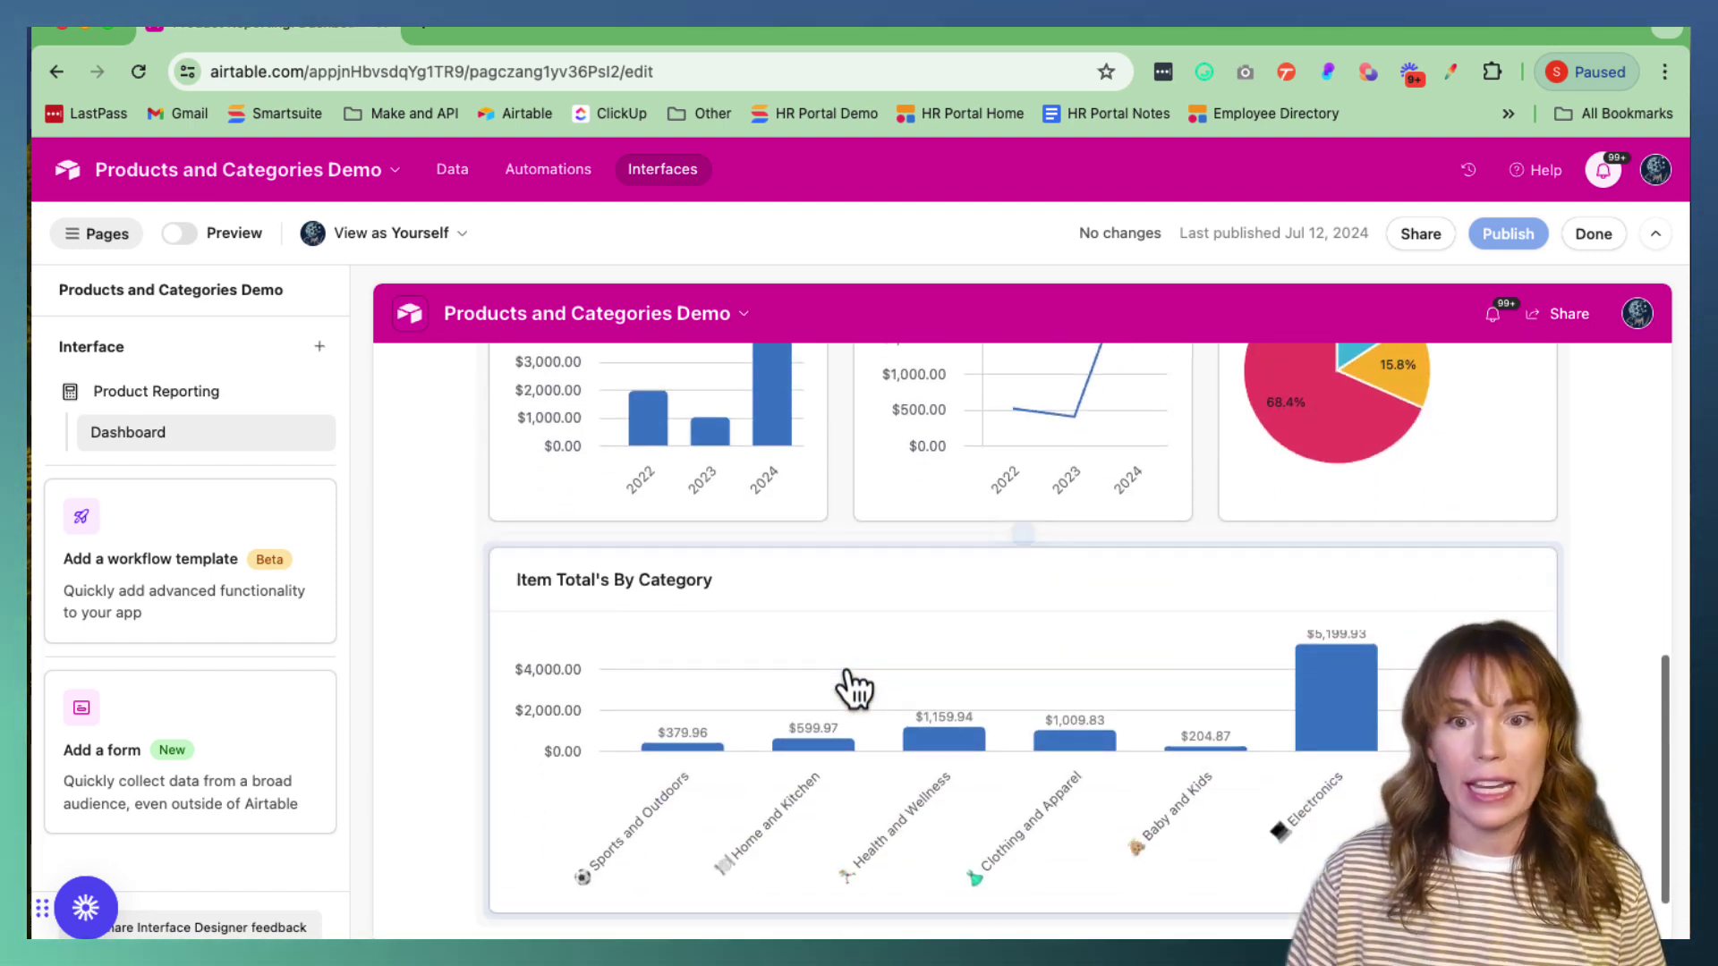
scroll(855, 660, up, 8)
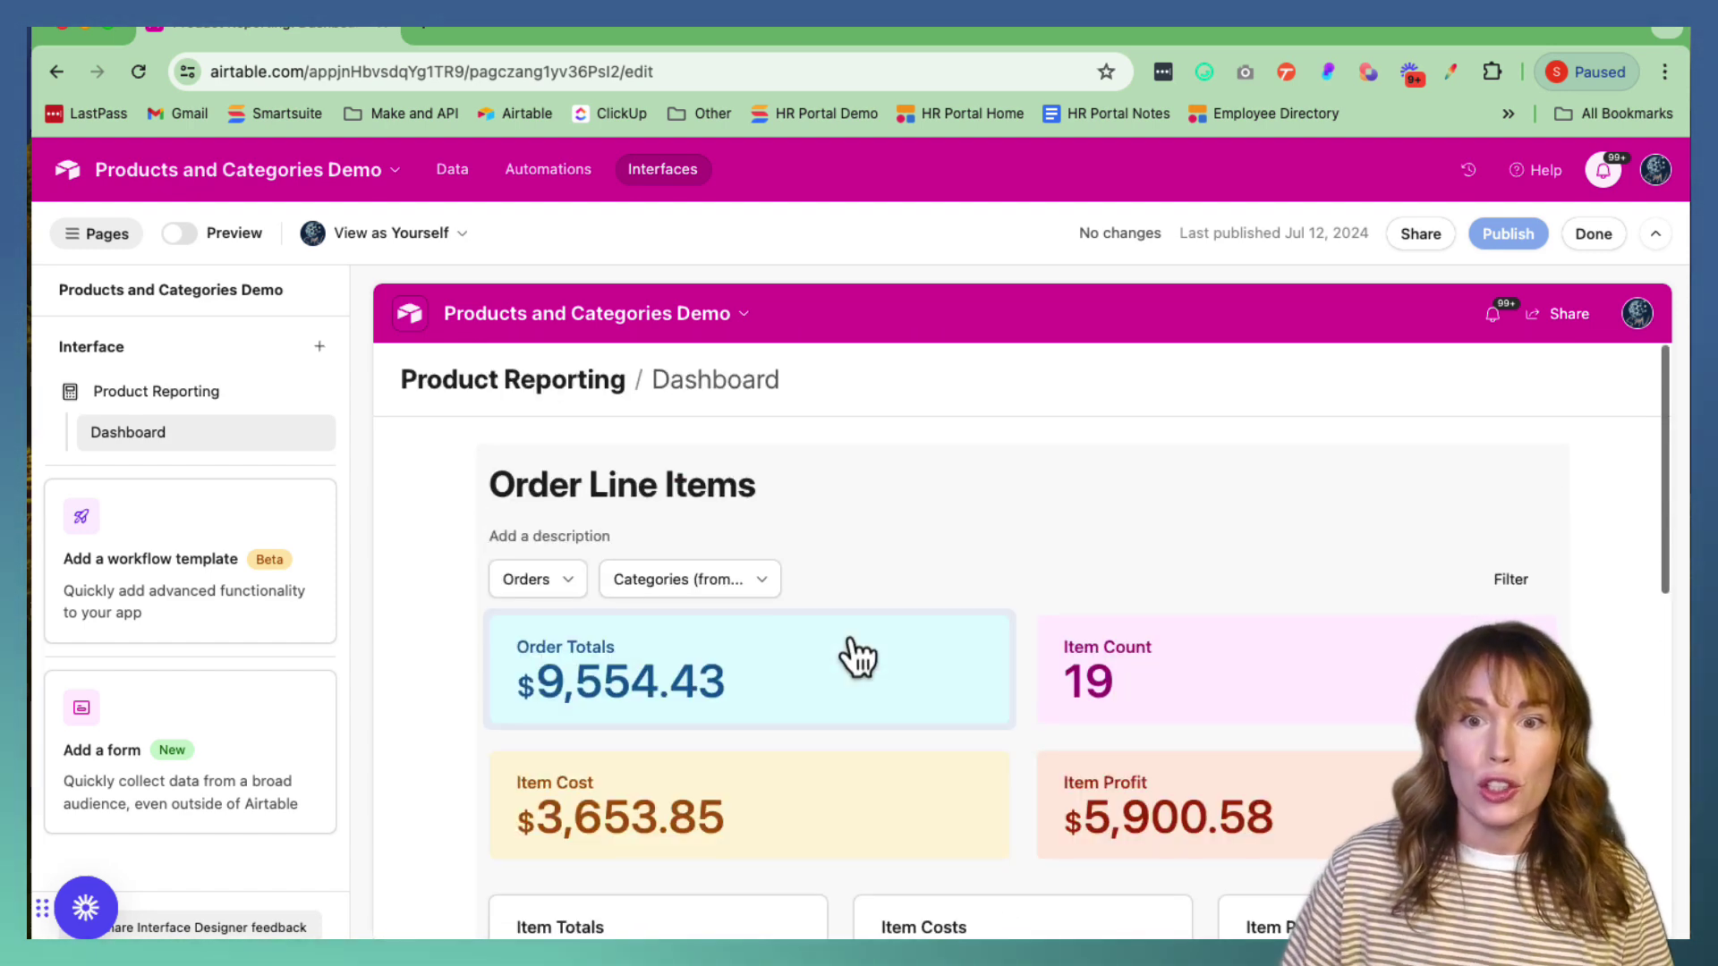
Inspect the settings of the Orders and Categories filters, then deselect them.
click(571, 578)
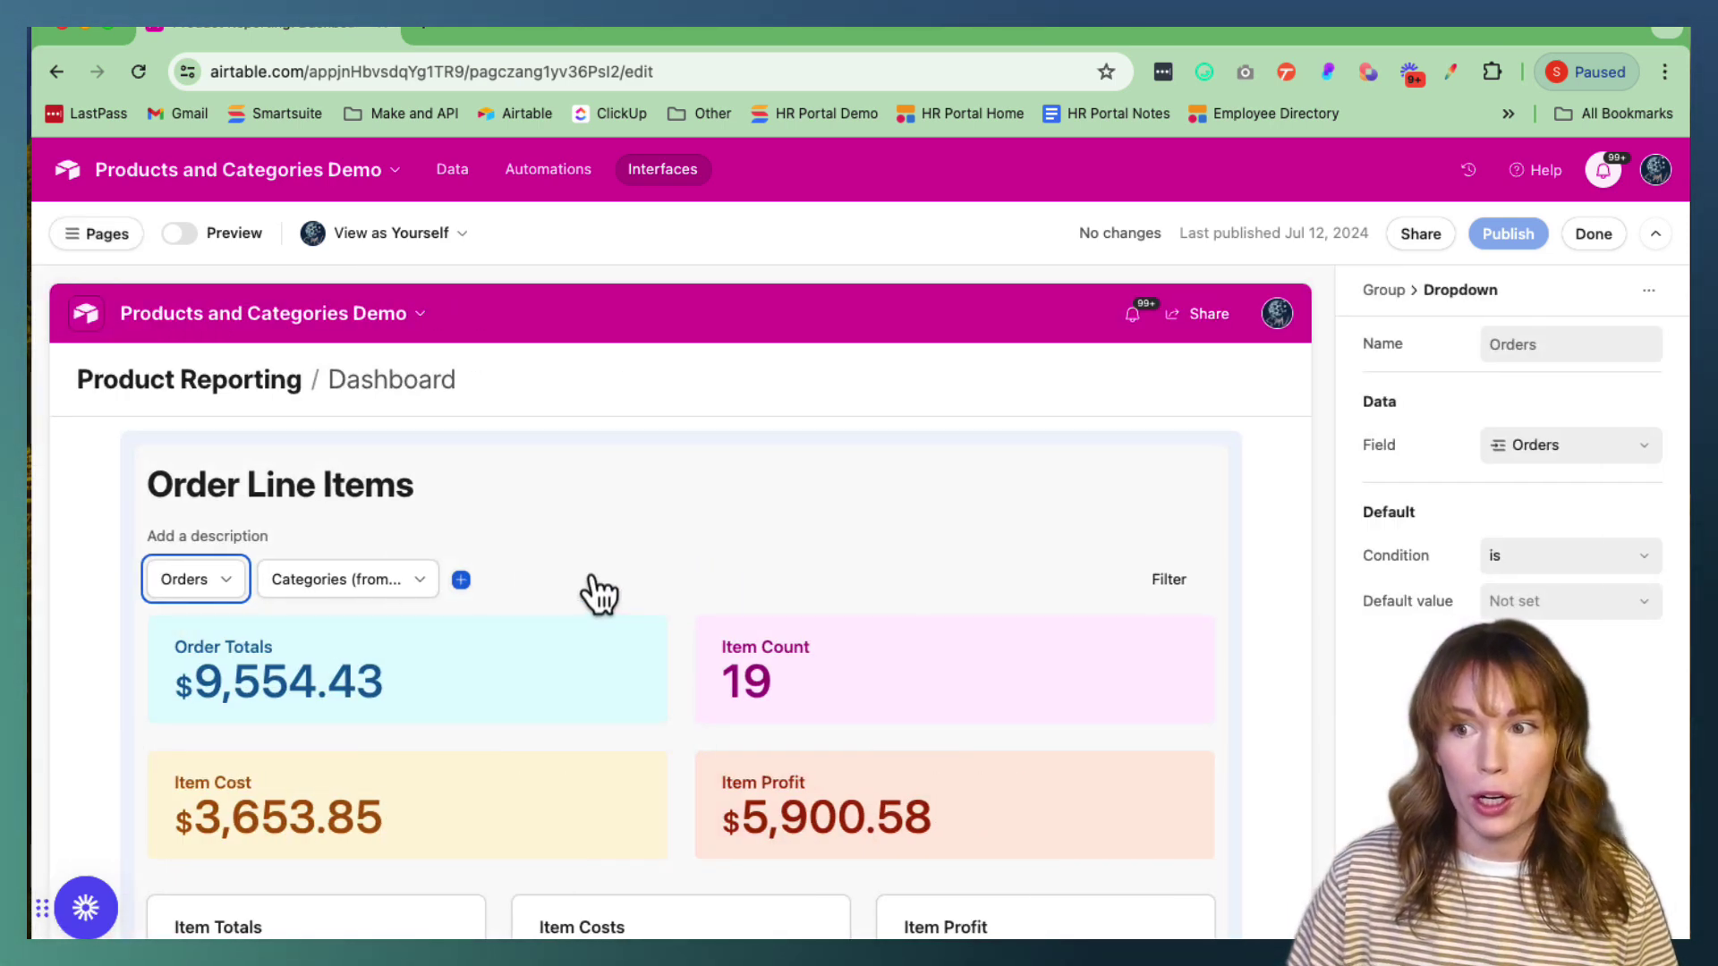
click(229, 590)
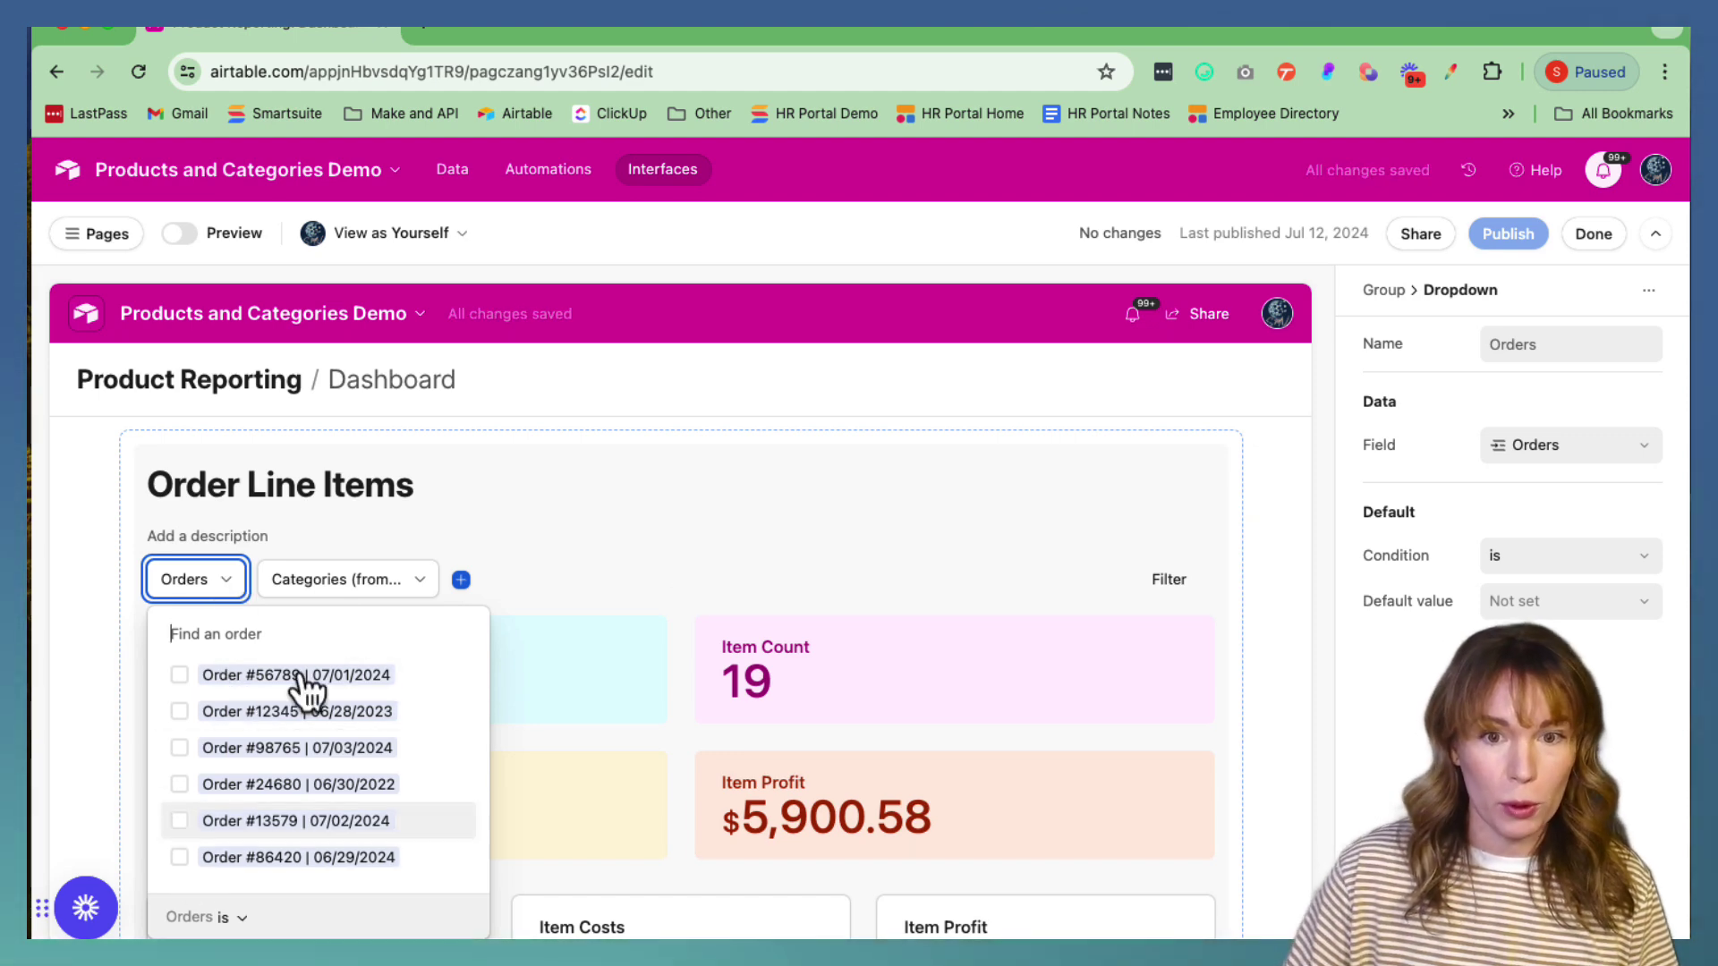
click(416, 586)
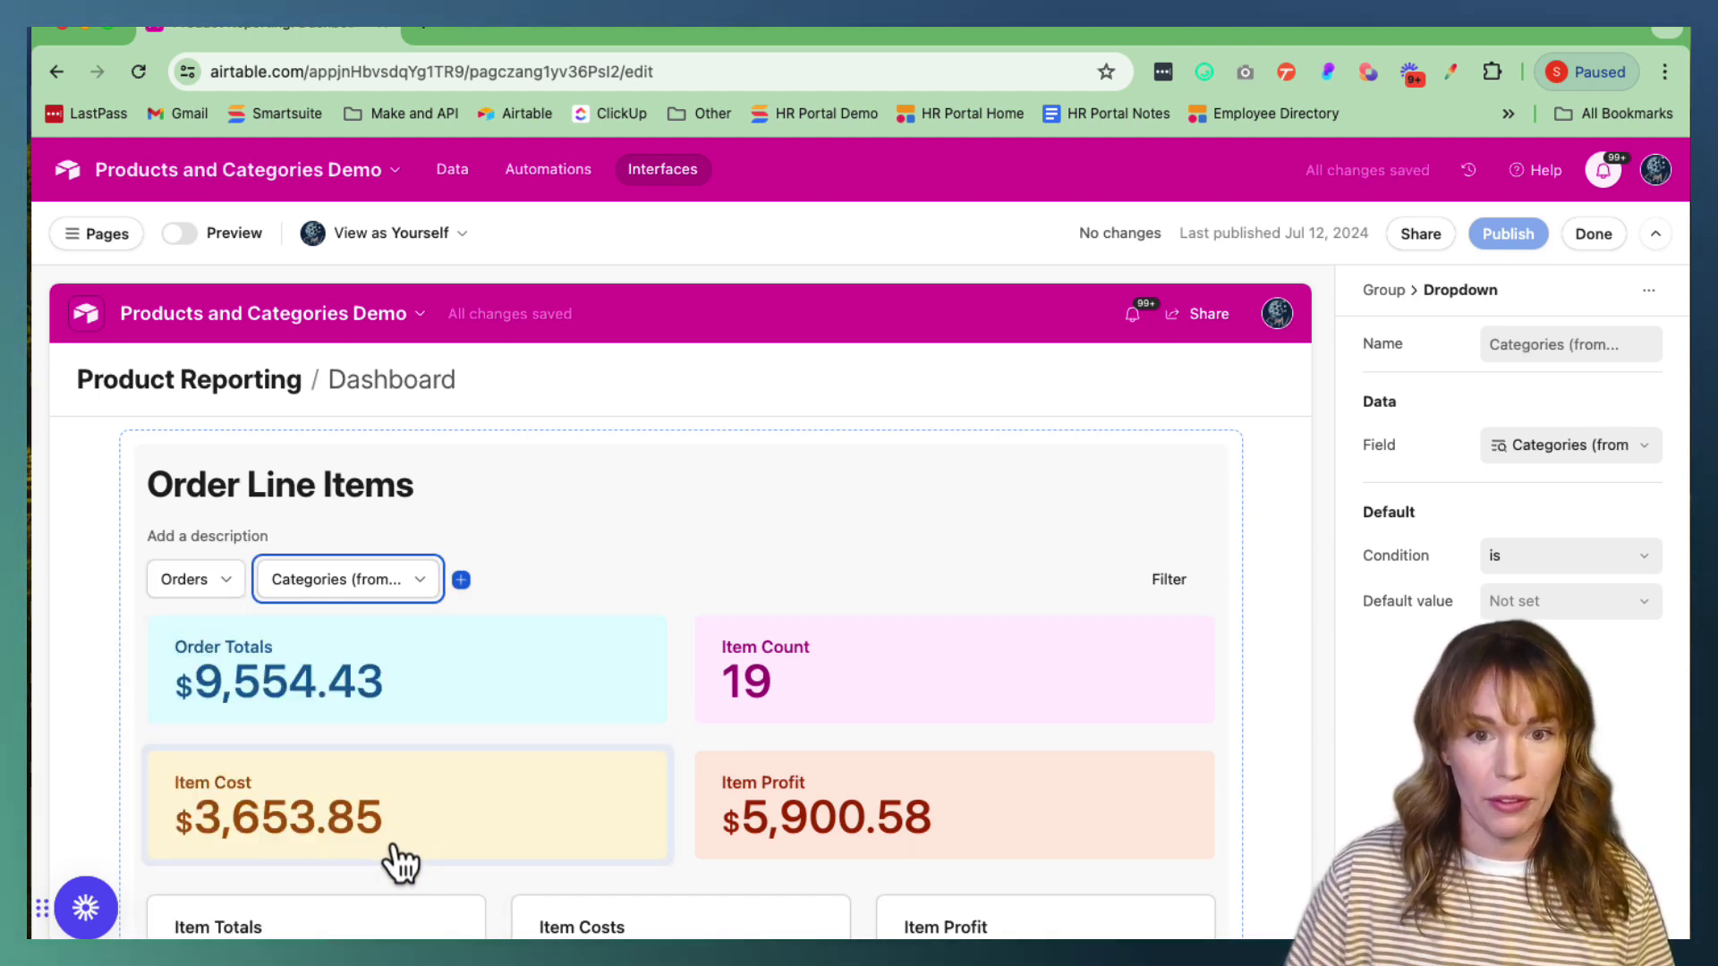
key(Escape)
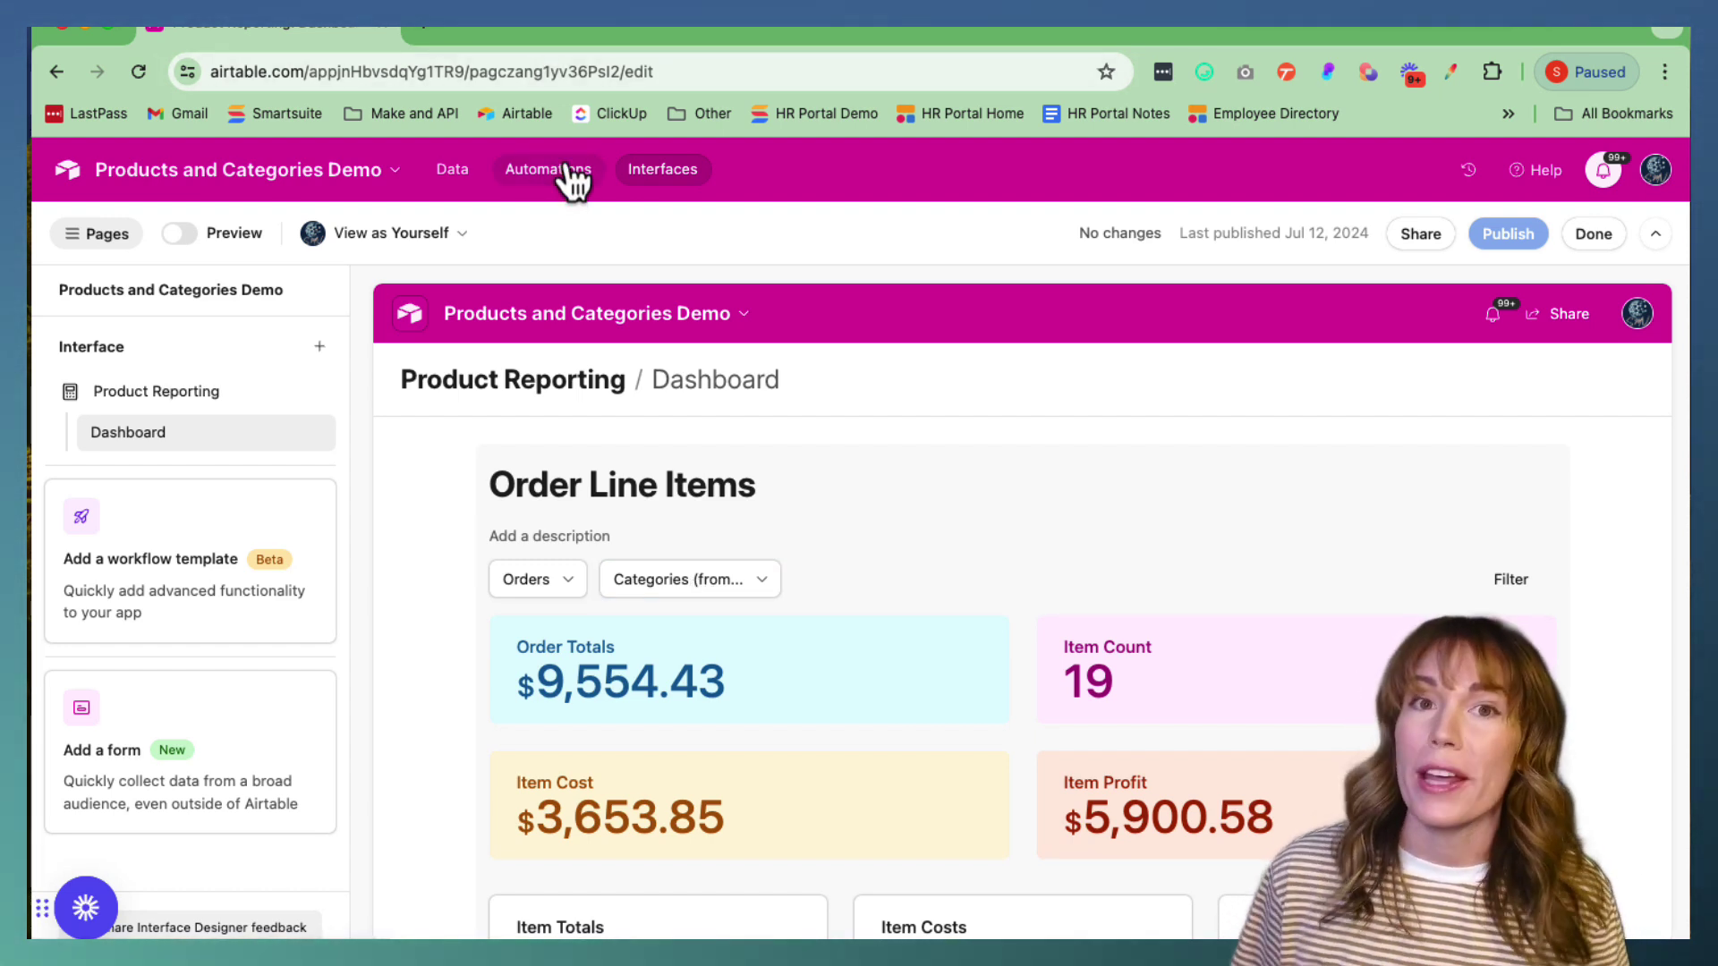
Return to the Order Line Items grid grouped by Order Year via the Data tab.
click(450, 175)
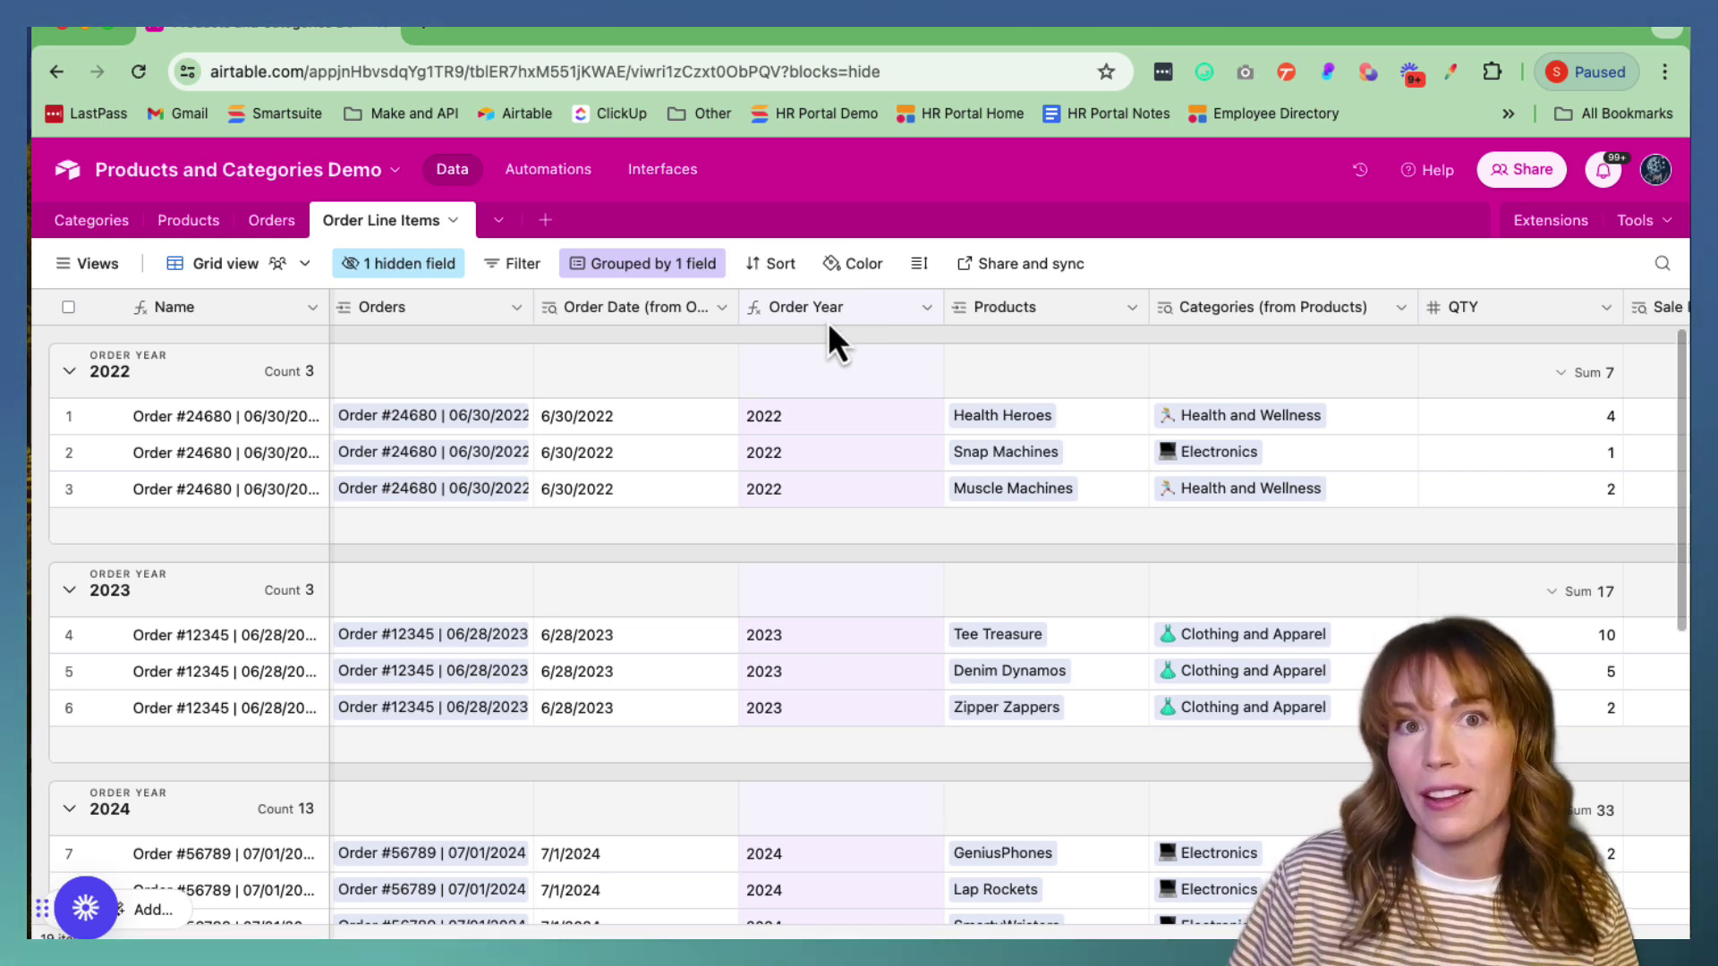
Change the Order Year formula output to colour-coded single select options: 2024, 2023, 2022.
click(927, 312)
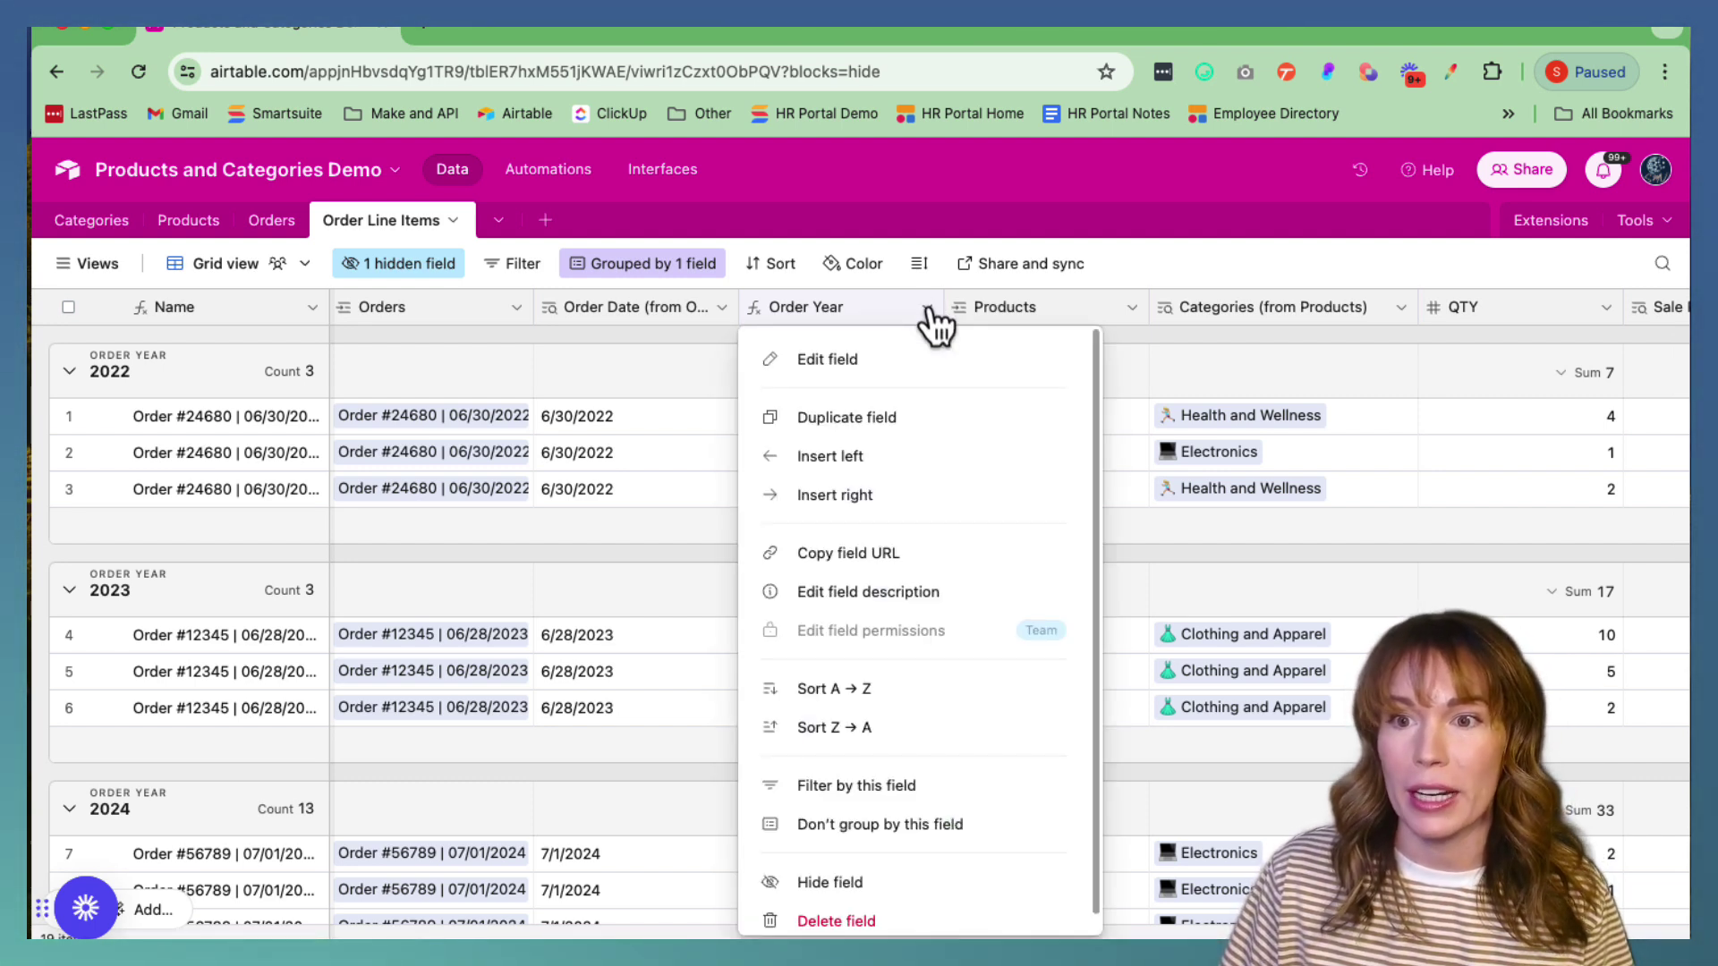
click(833, 360)
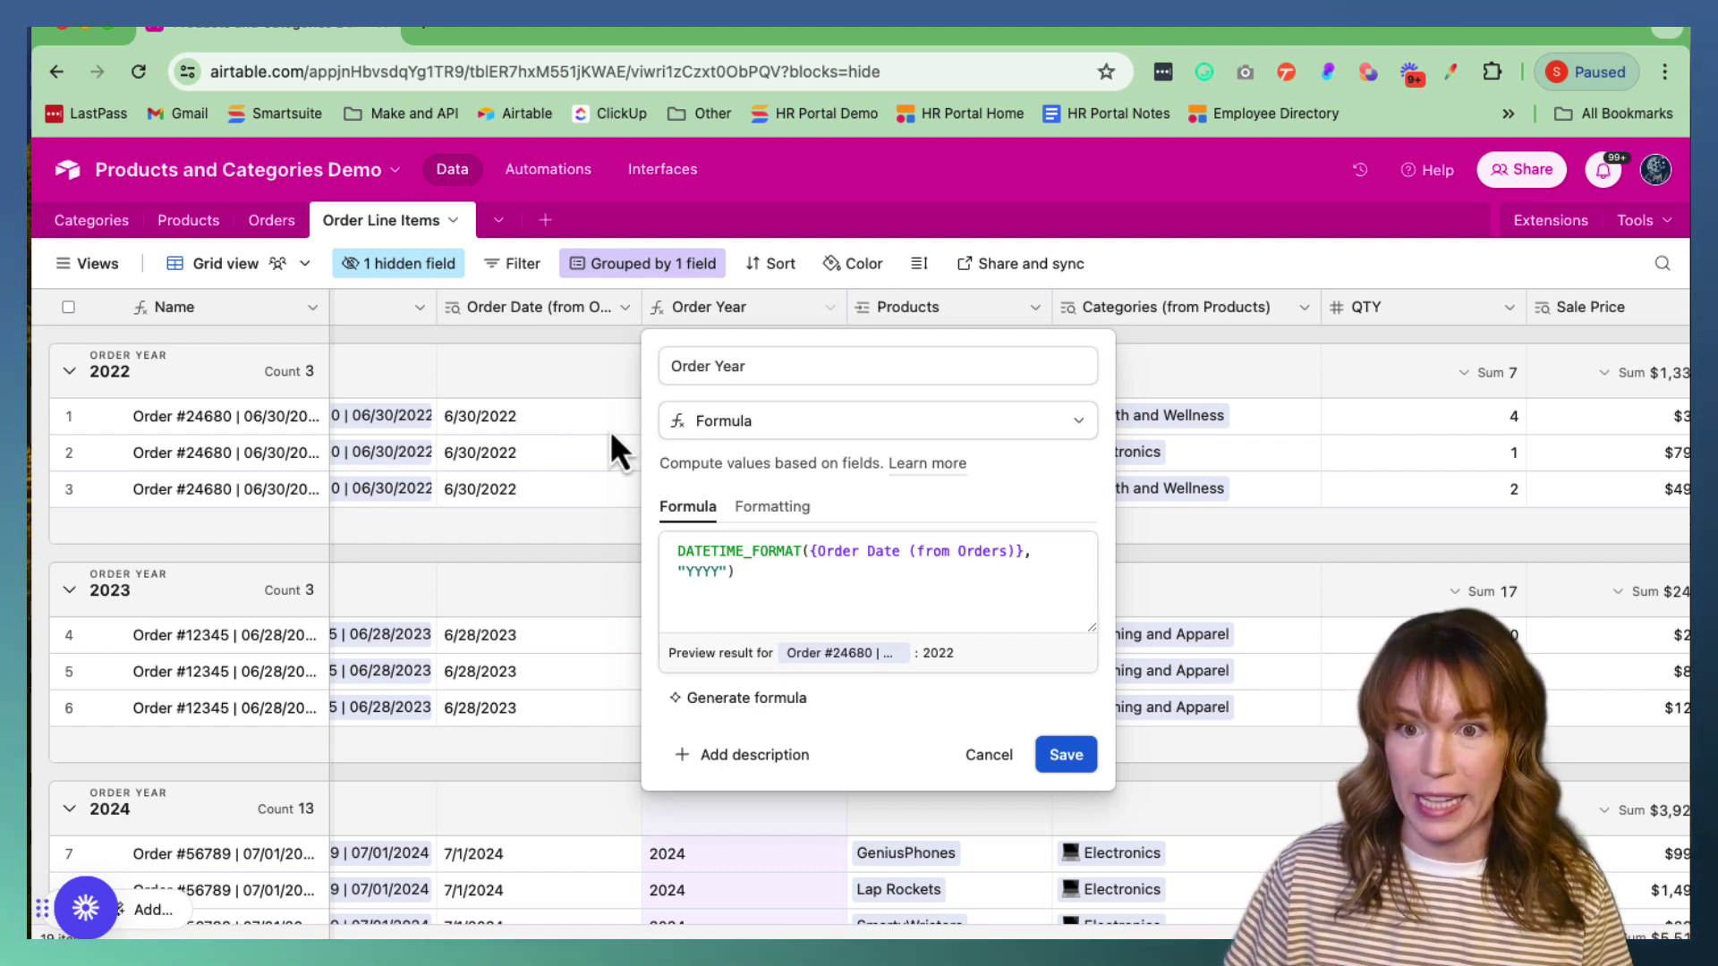
click(771, 519)
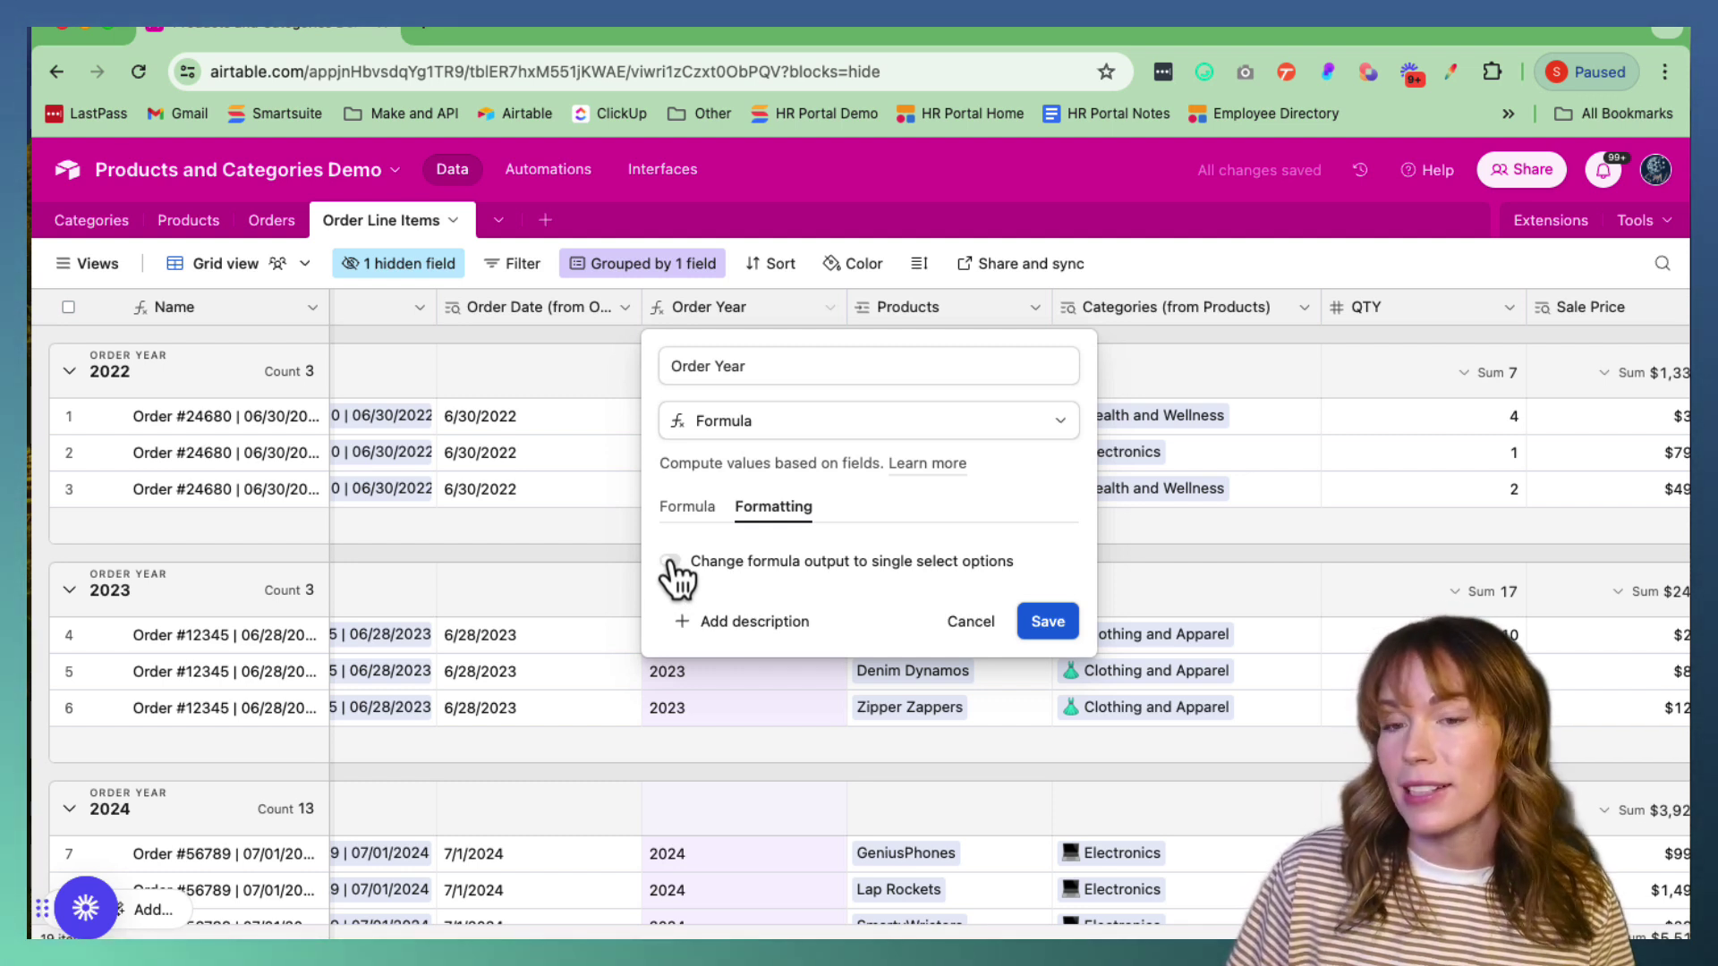
click(670, 562)
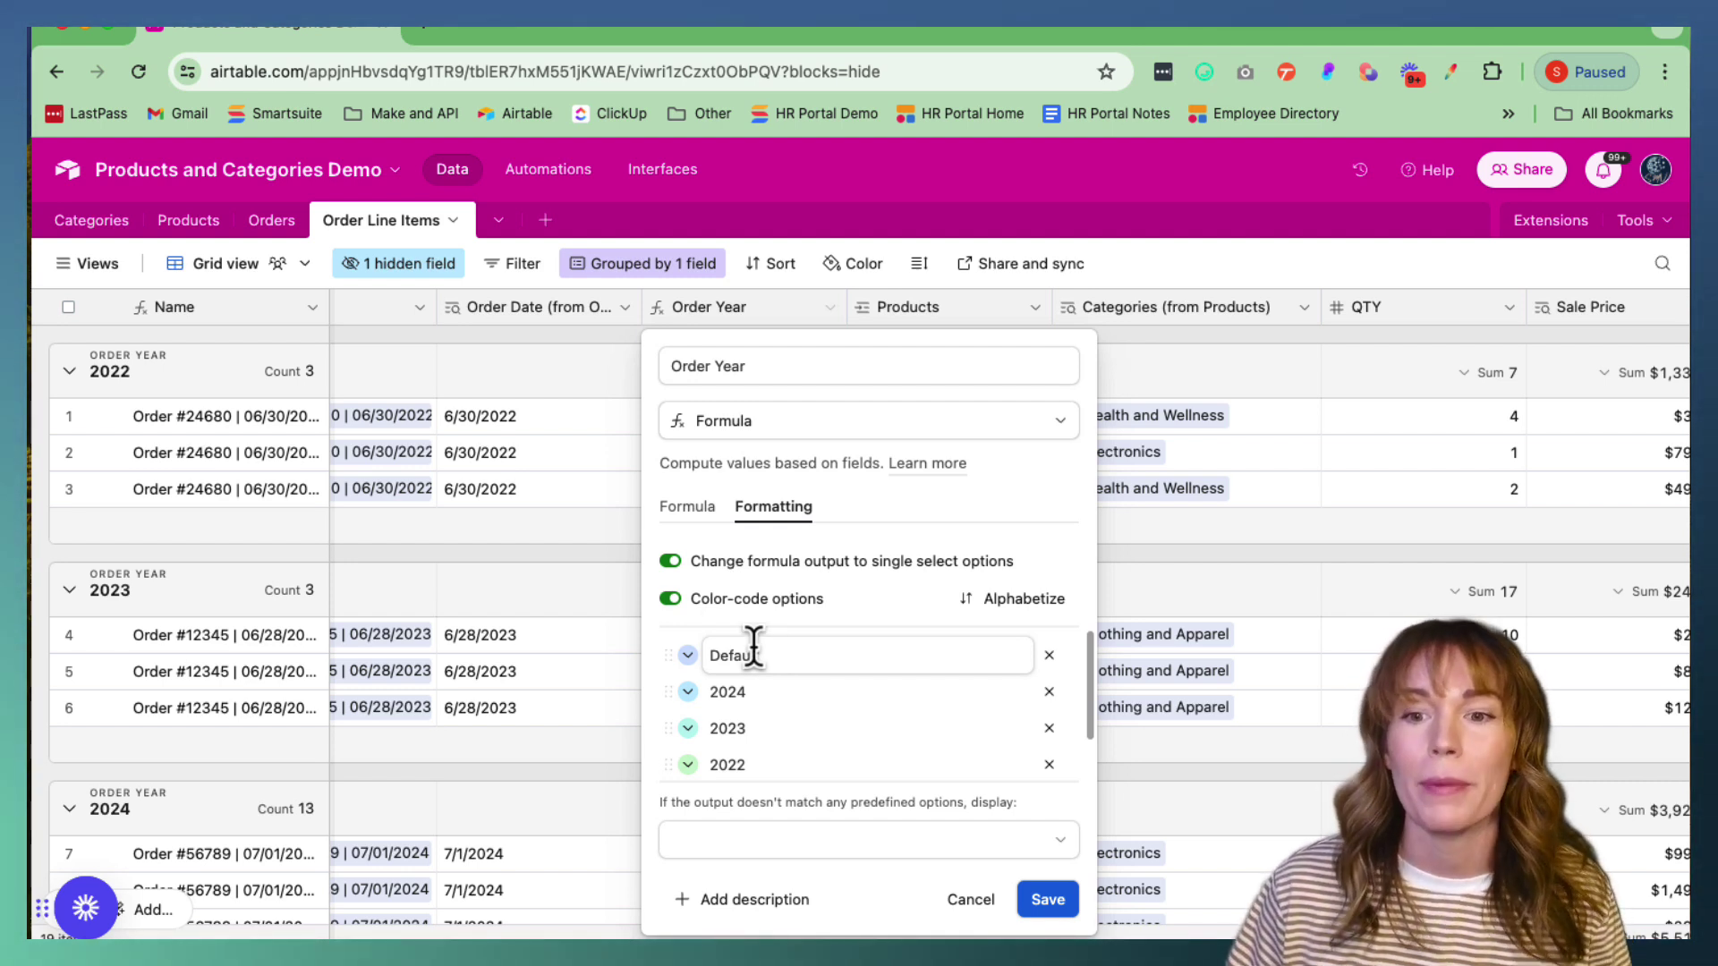
Save the Order Year field change and confirm it despite the affected dependencies.
click(1051, 902)
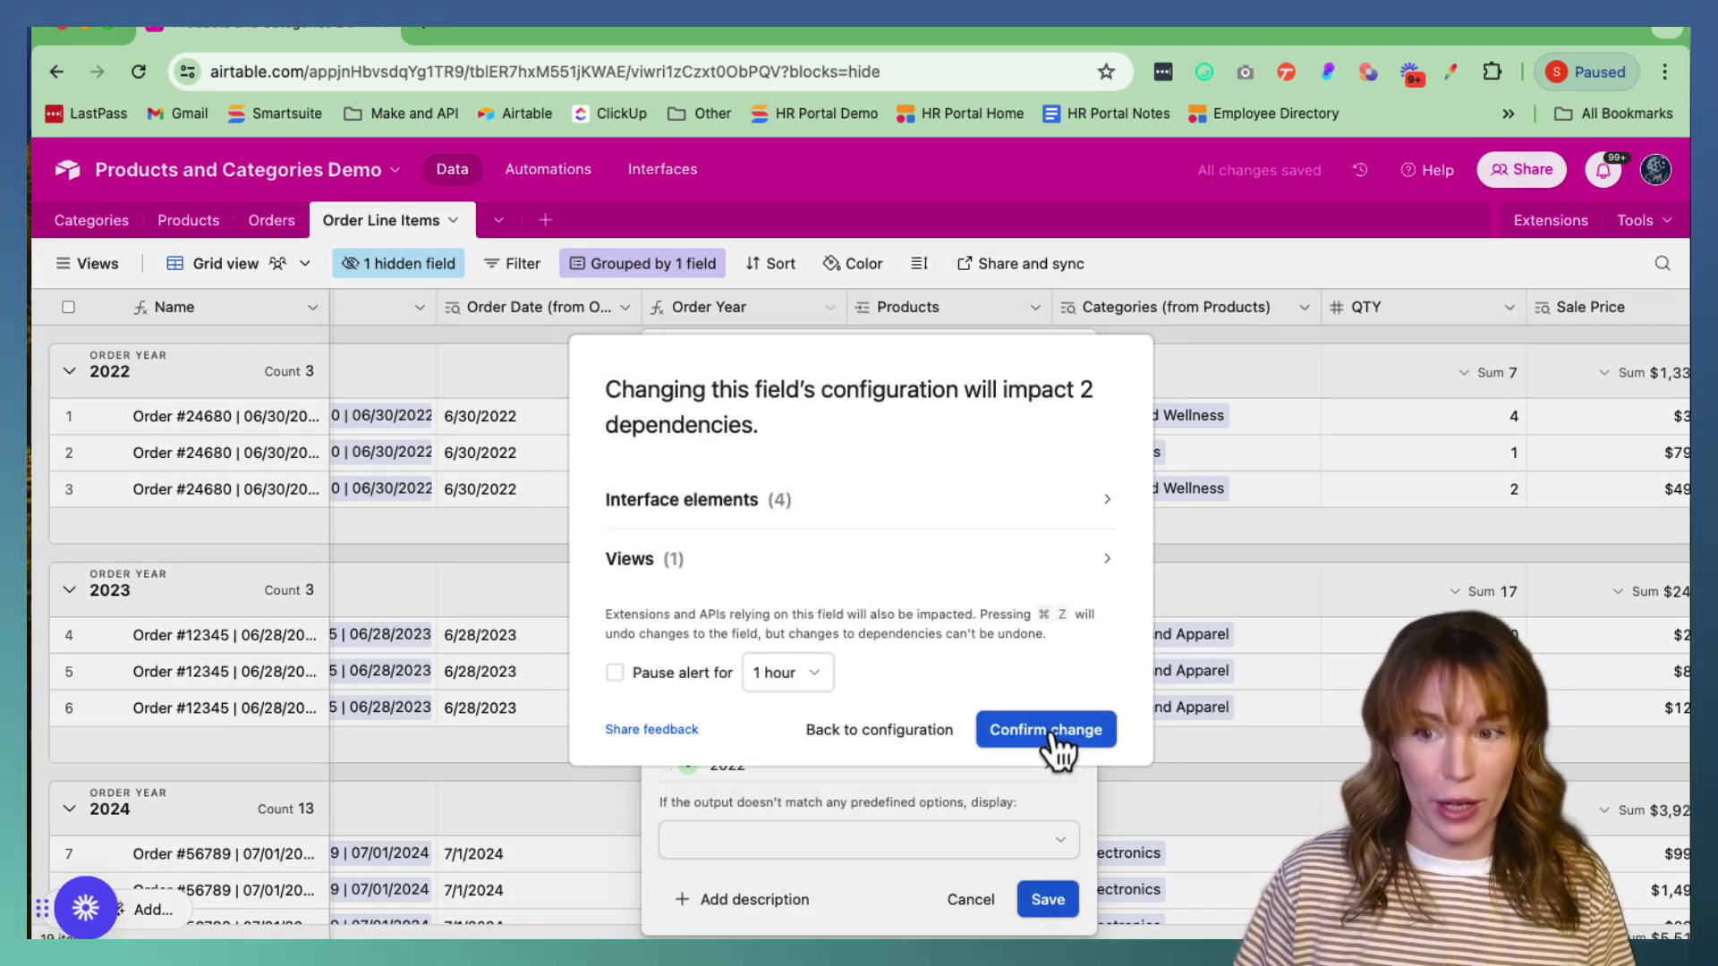
click(1051, 739)
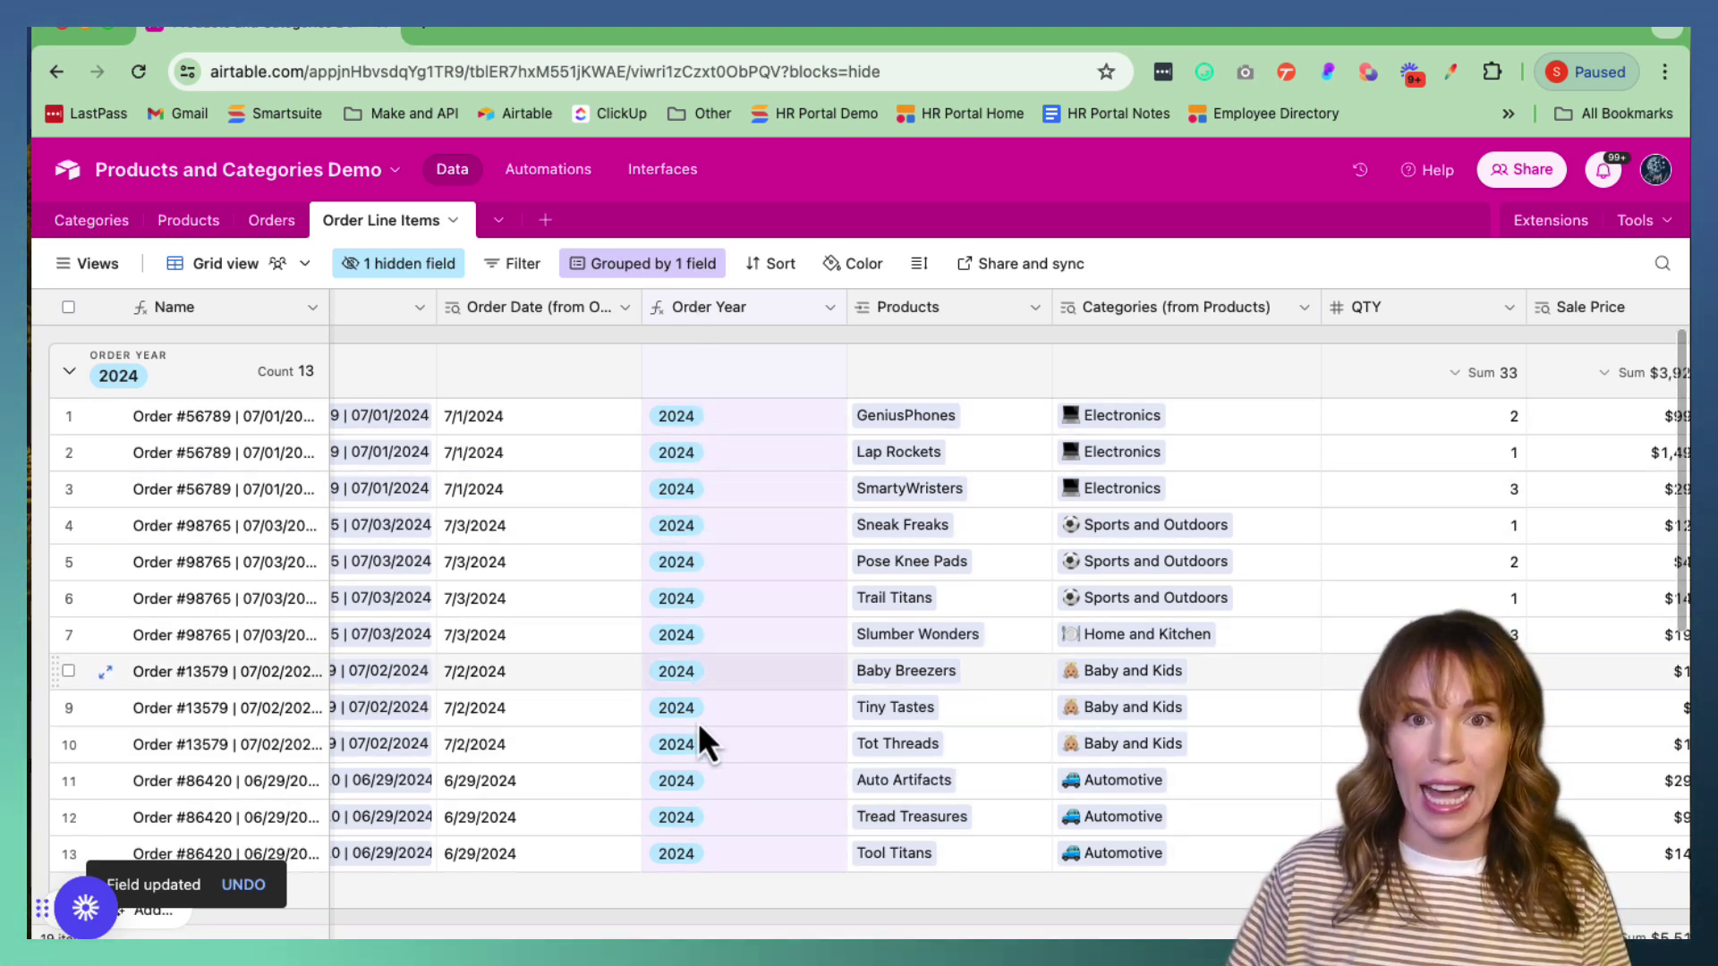
Add Order Year as a dashboard filter next to the Orders and Categories filters.
click(661, 176)
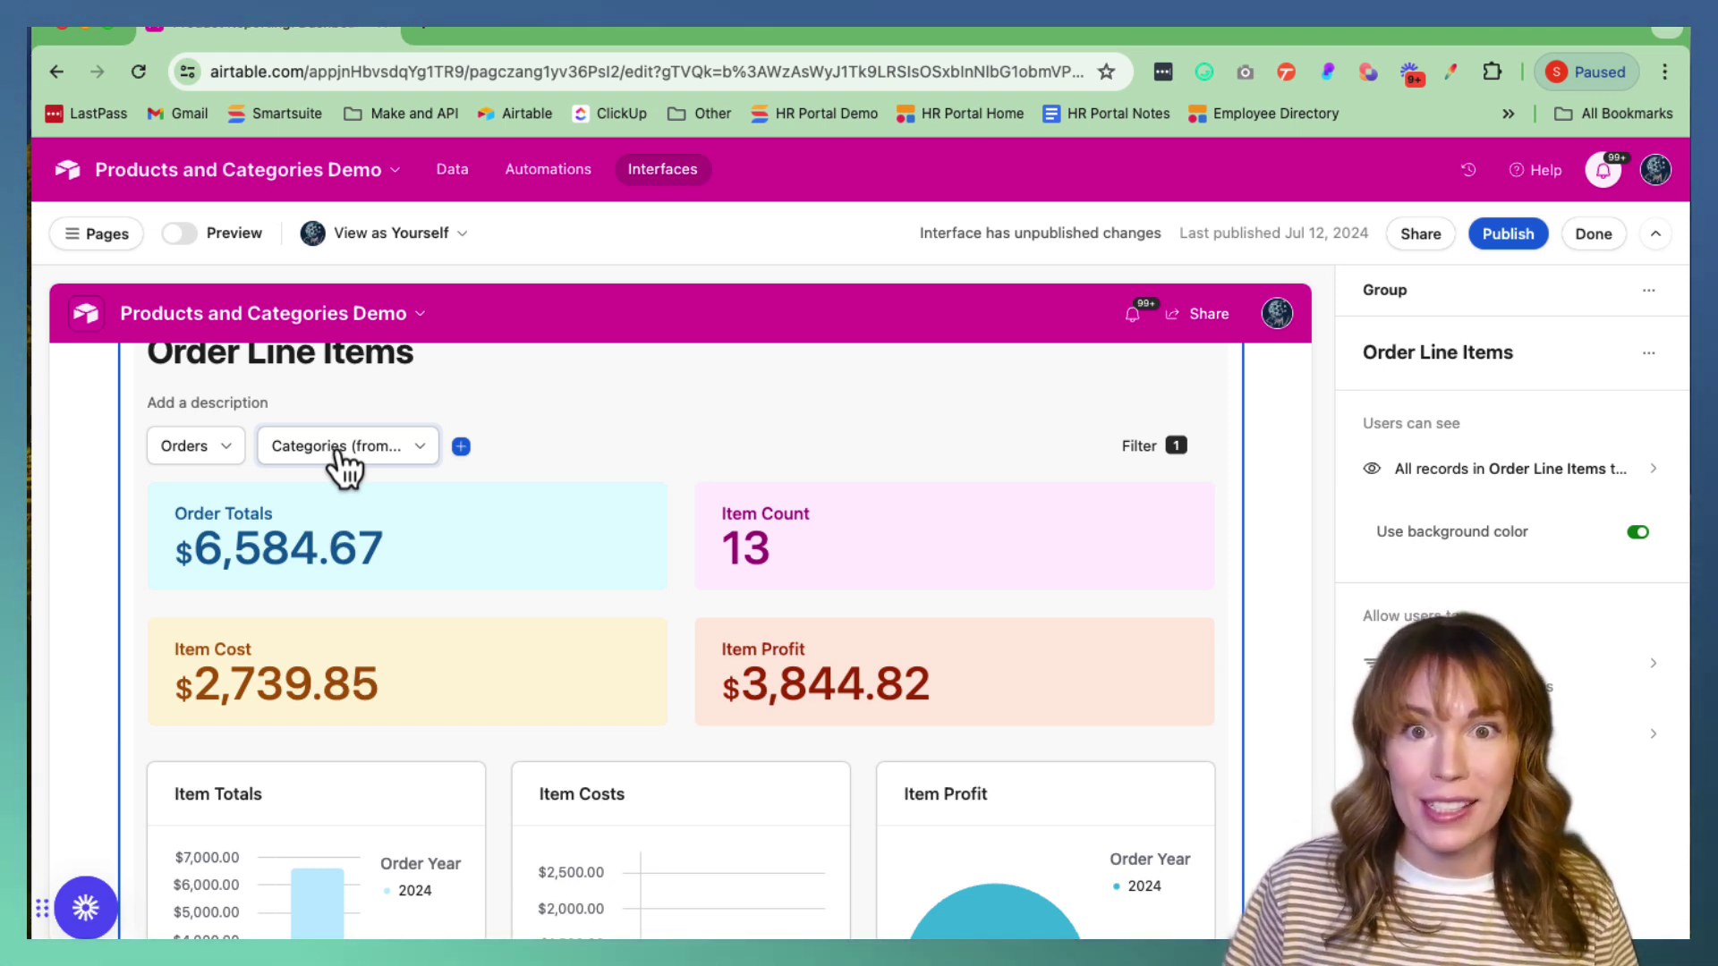
click(461, 447)
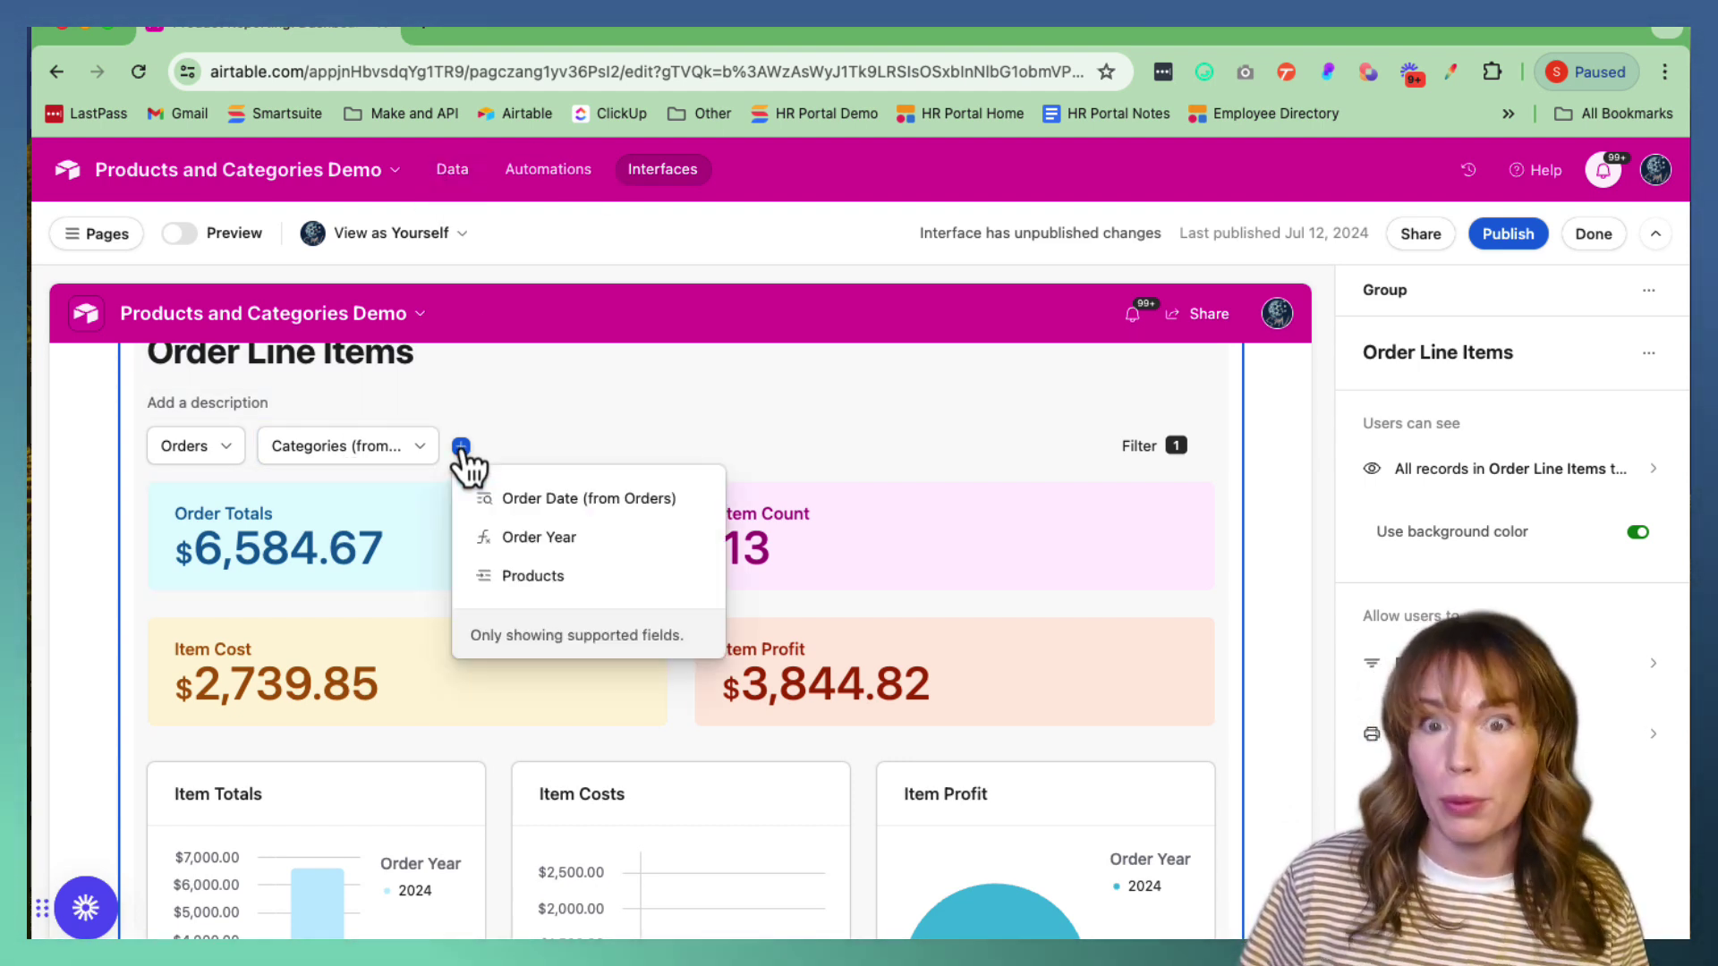
click(537, 537)
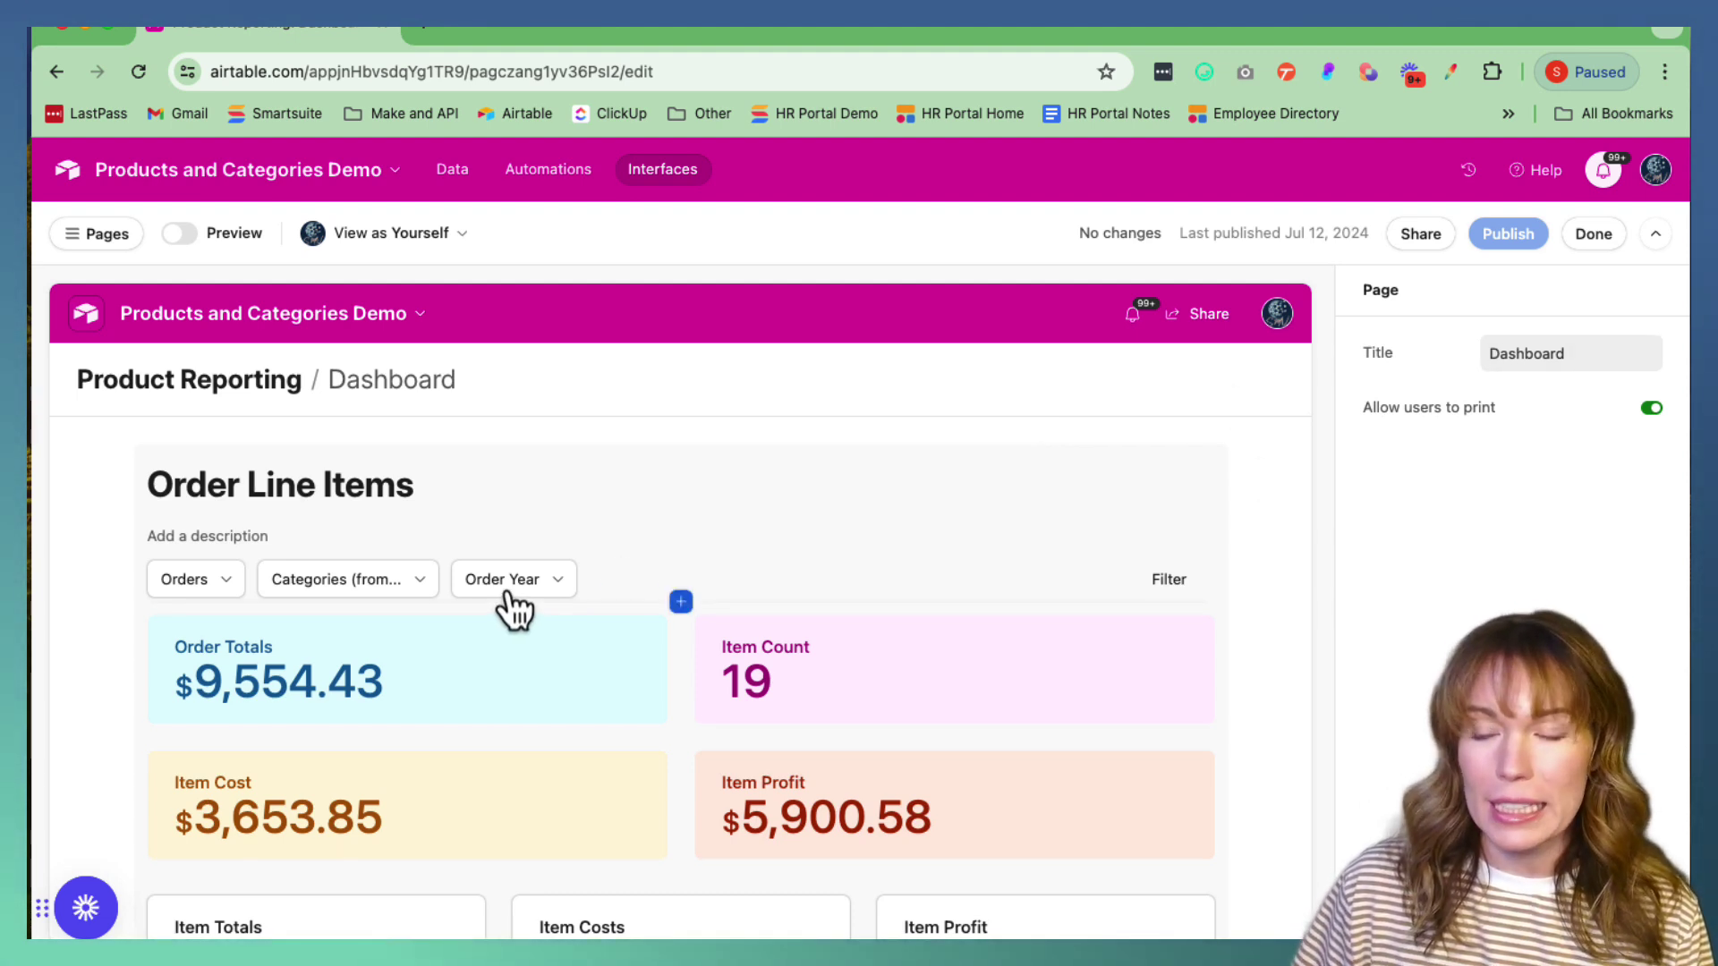
Preview the dashboard filtered to Order Year 2022, showing $1,959.93 totals across 3 items.
click(180, 235)
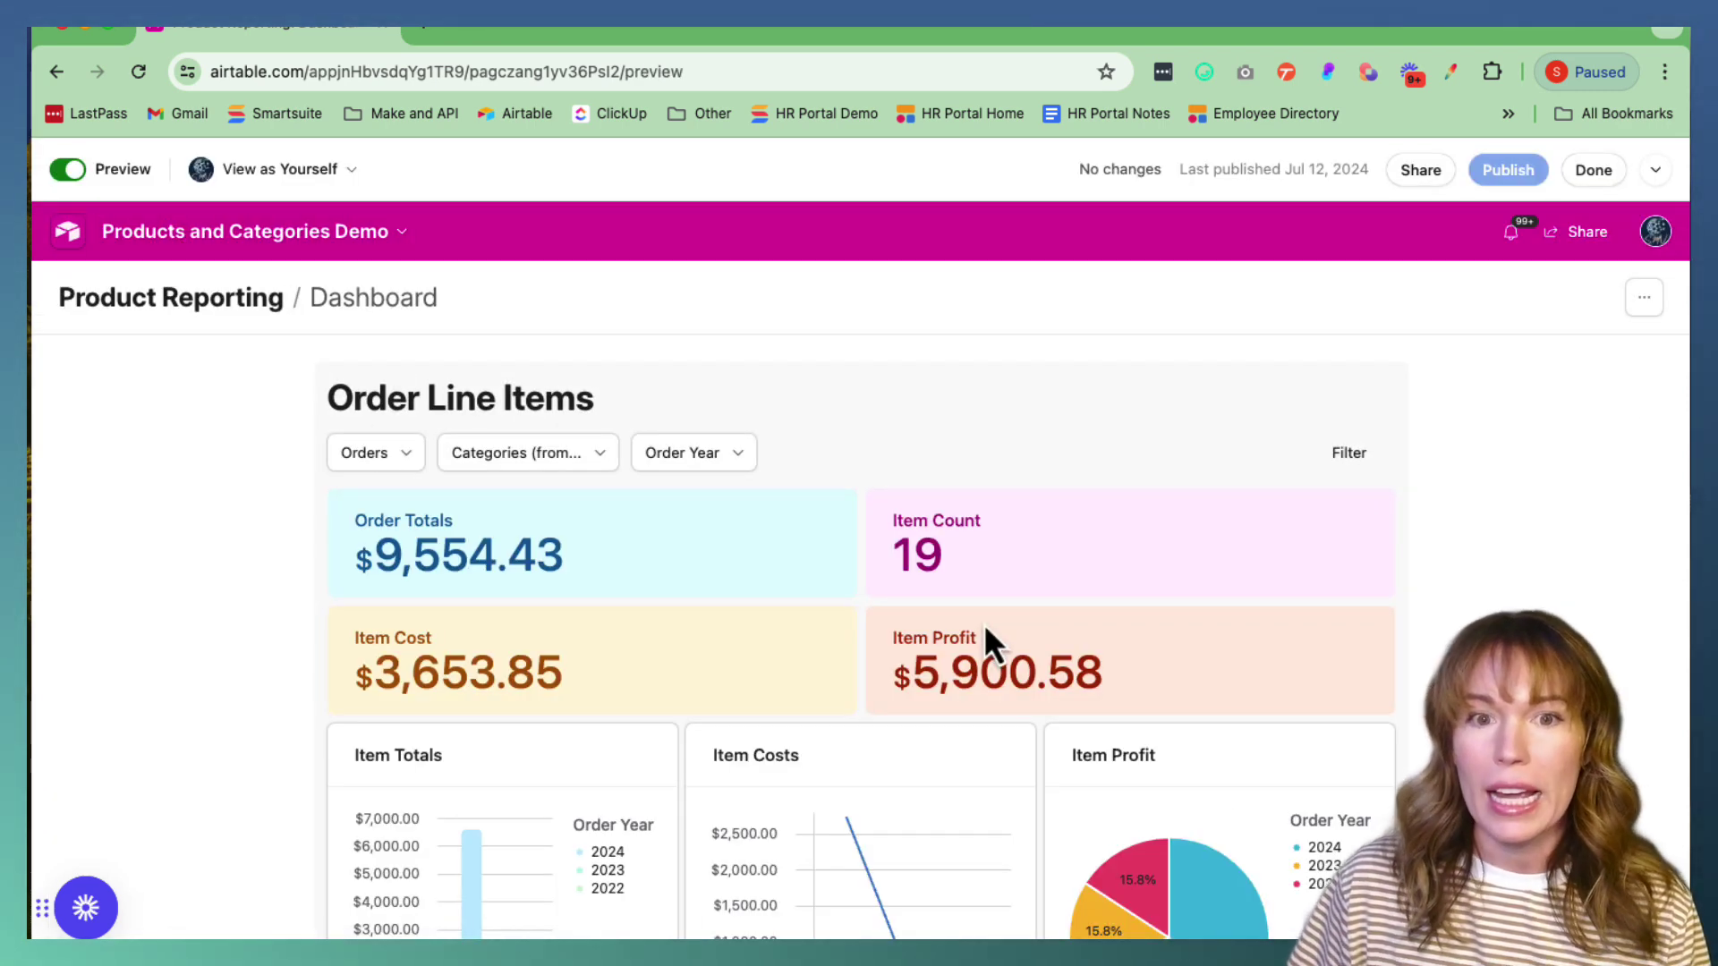
scroll(986, 630, down, 5)
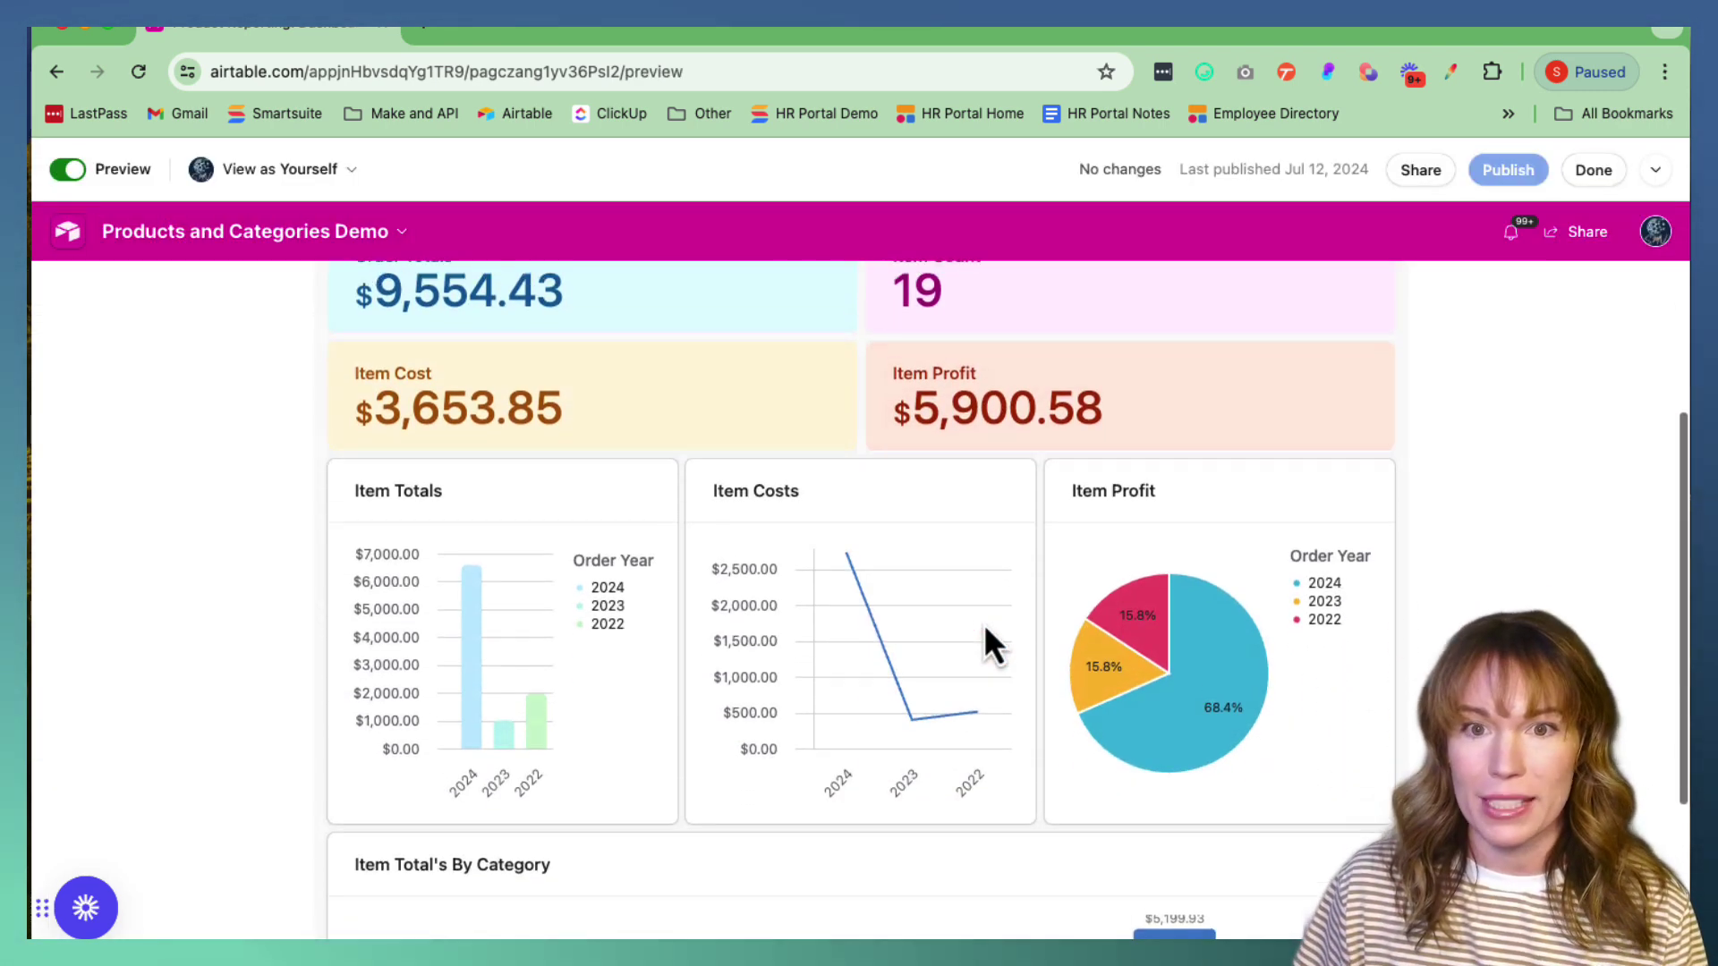
scroll(985, 629, up, 4)
scroll(986, 628, down, 2)
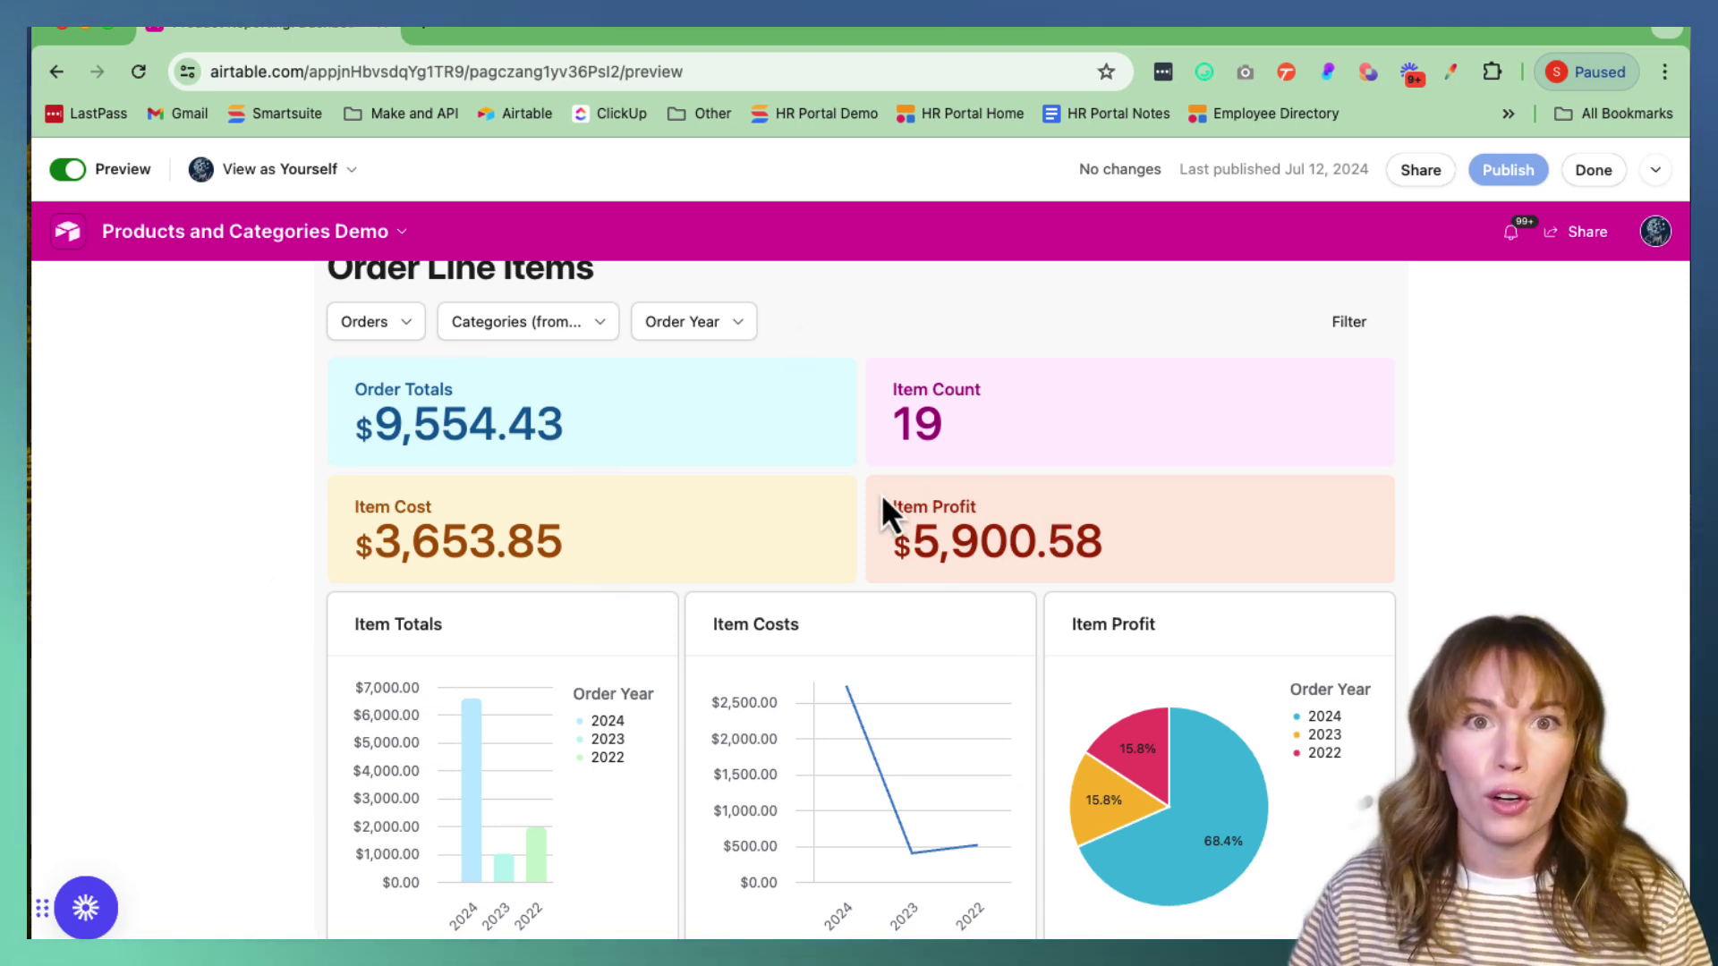
click(738, 322)
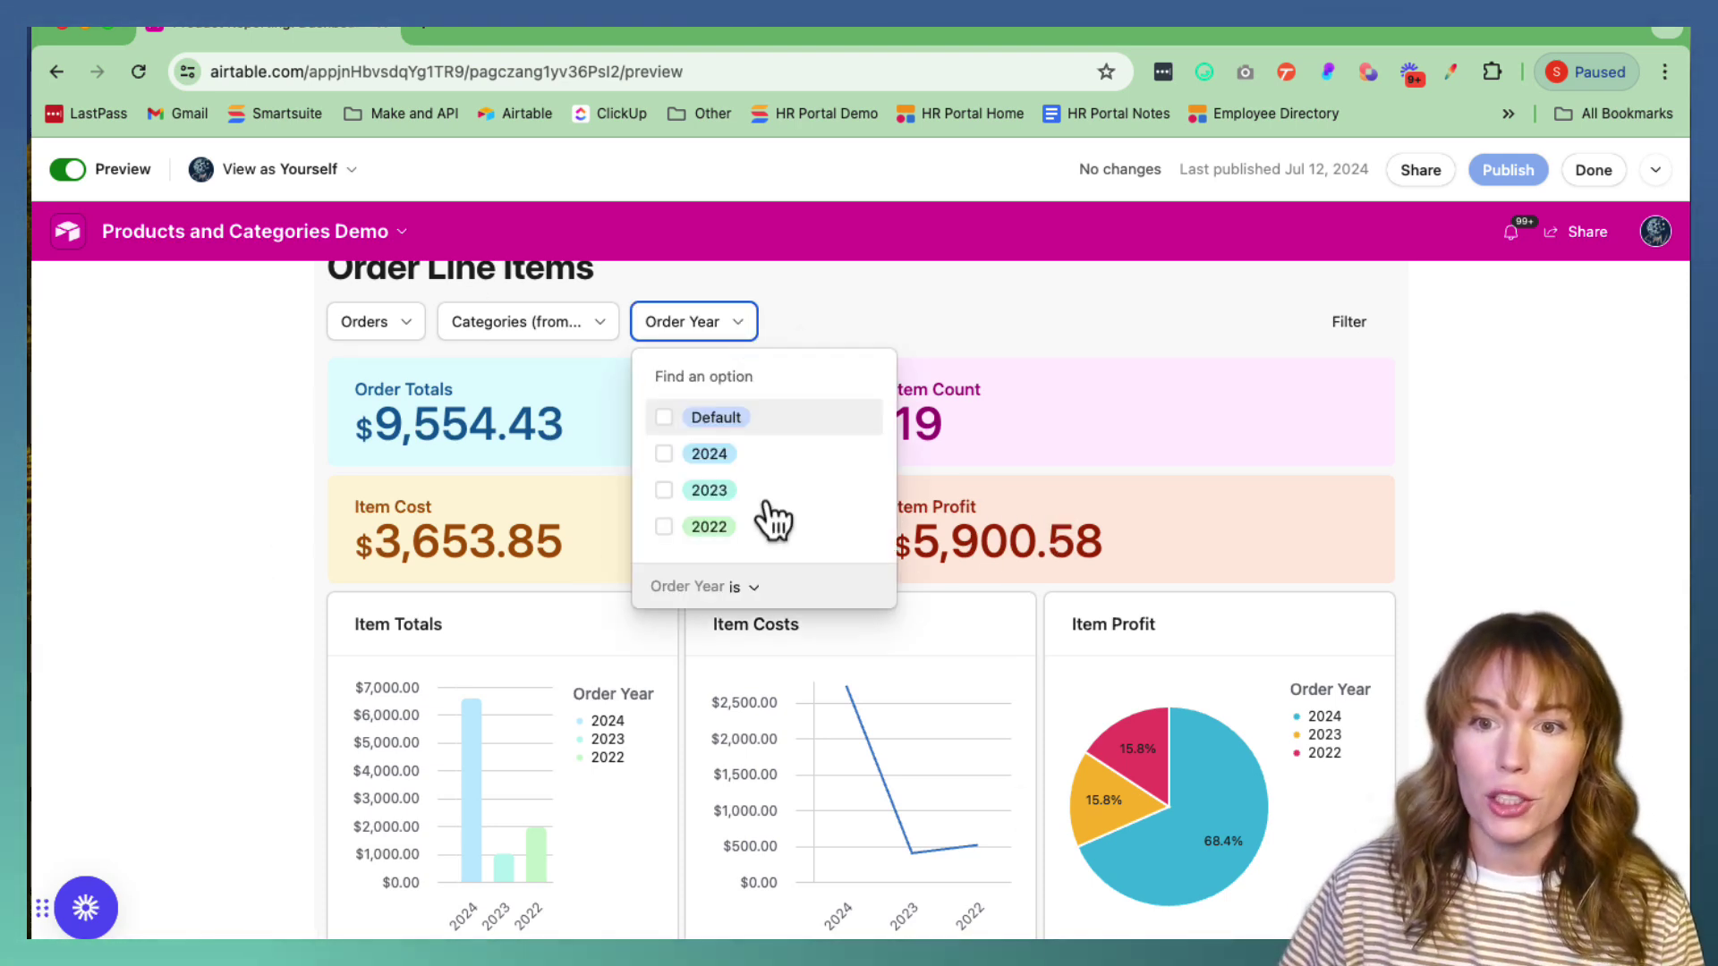
click(667, 530)
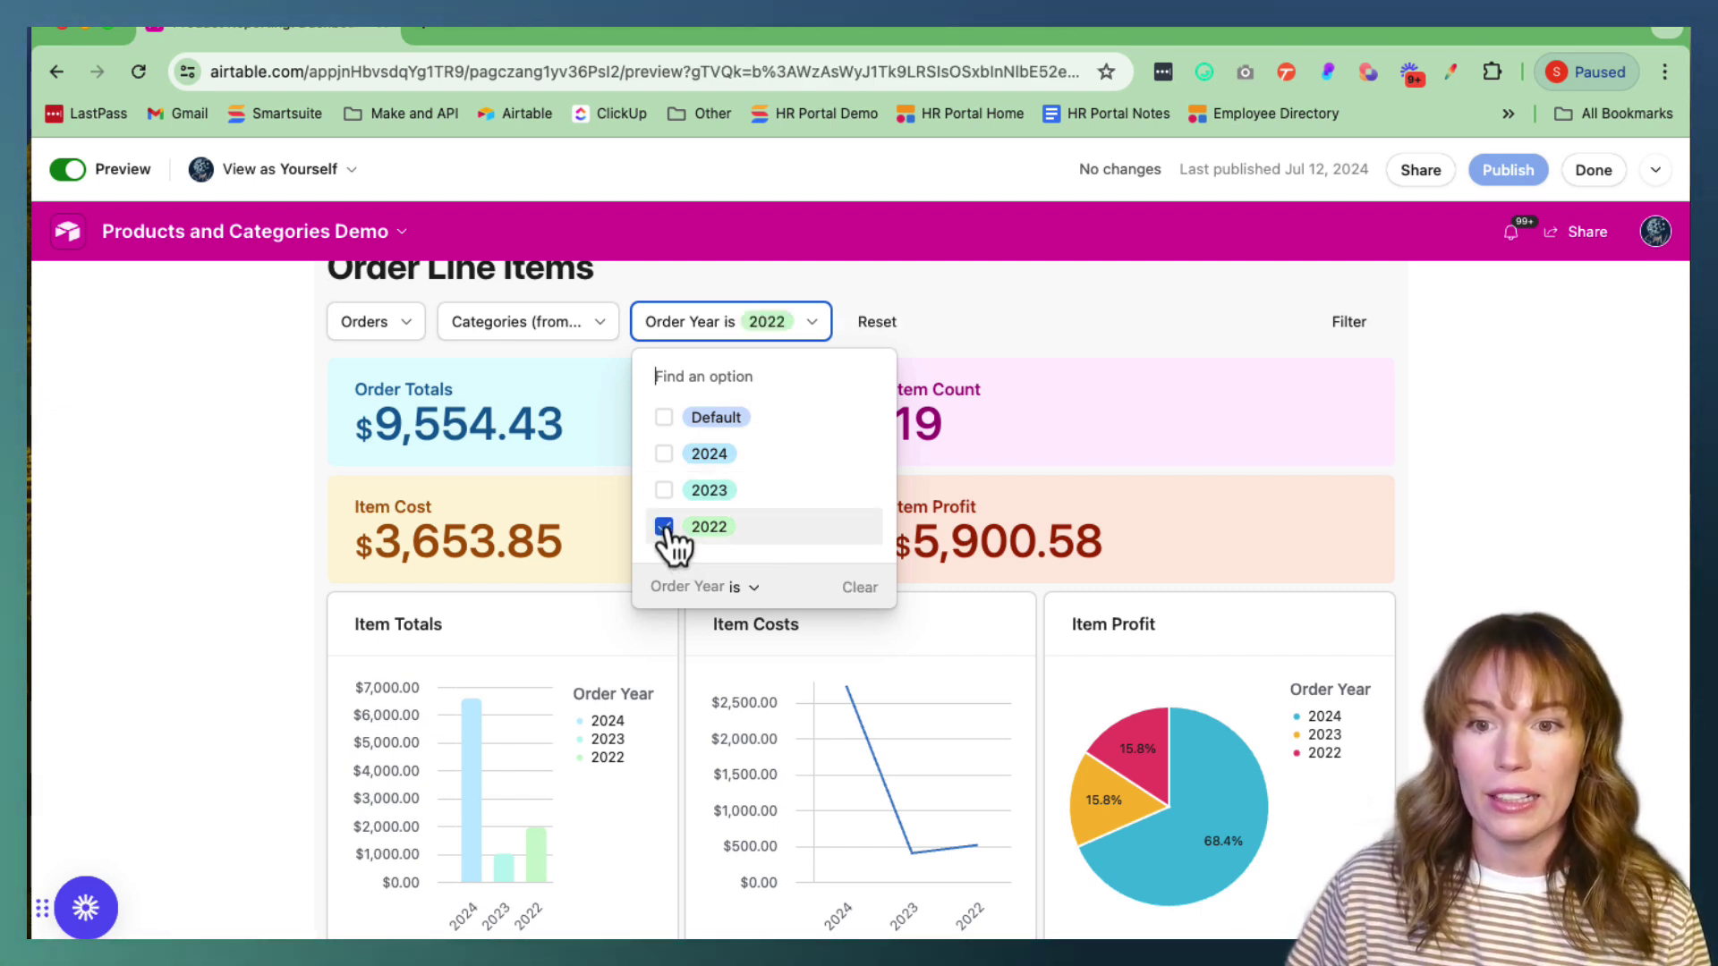
click(1259, 313)
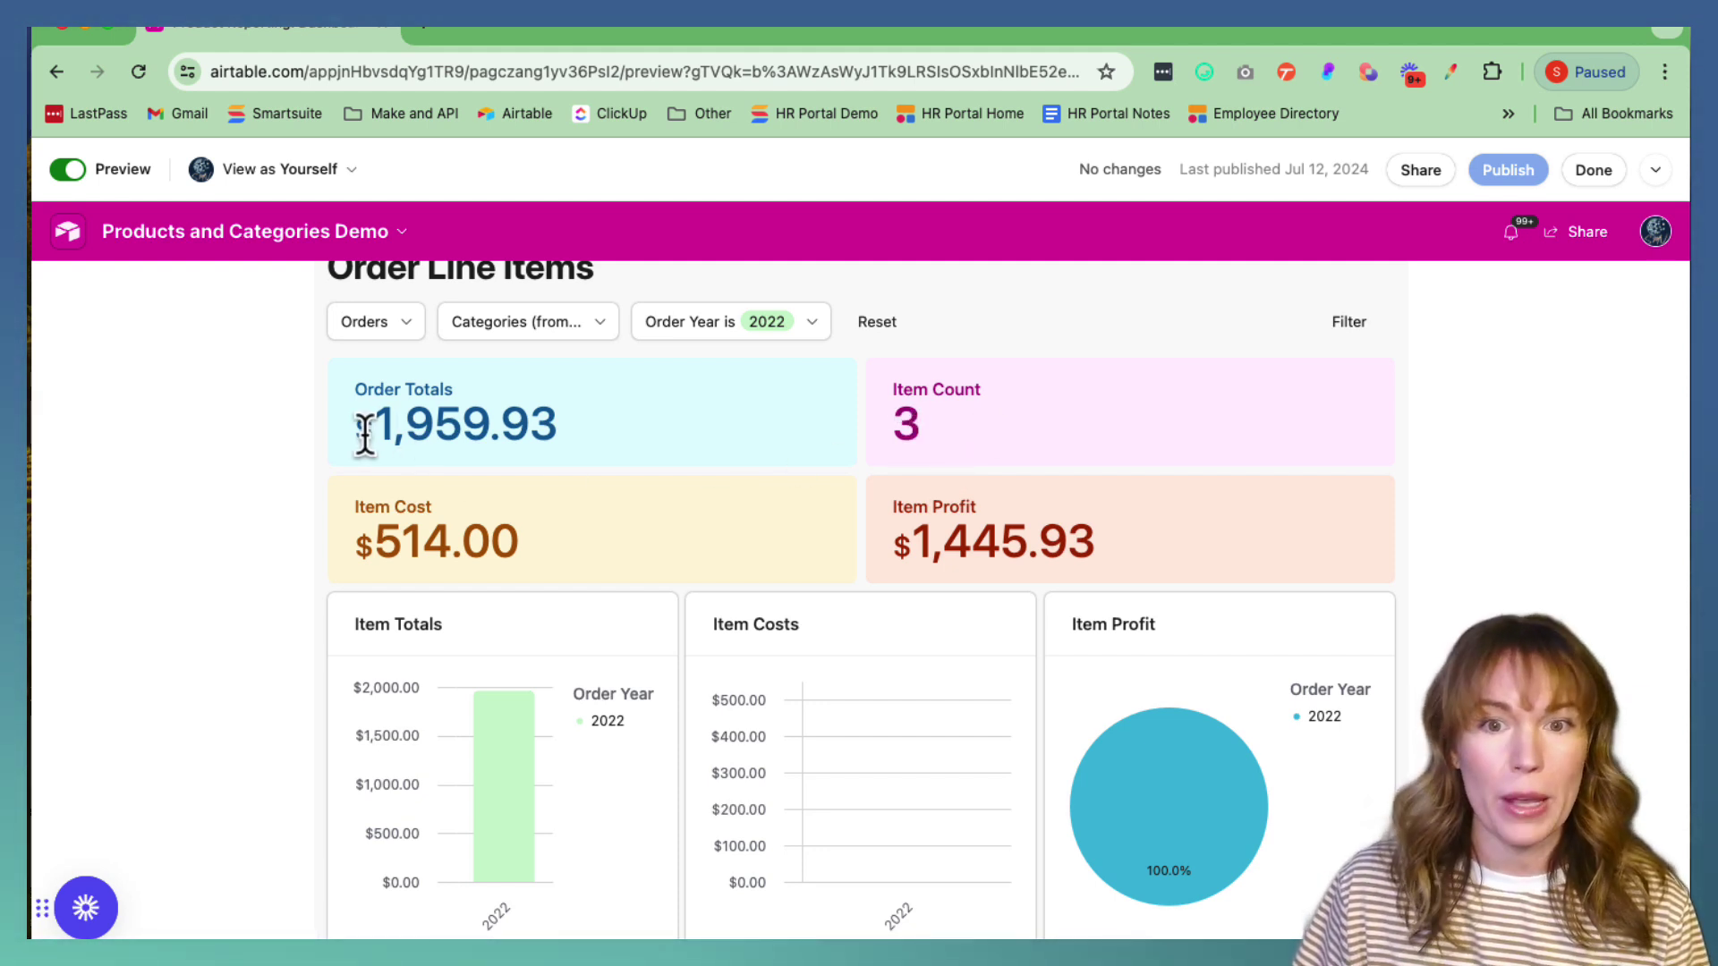
Switch the Order Year filter from 2022 to 2024, giving $6,584.67 totals across 13 items.
click(815, 327)
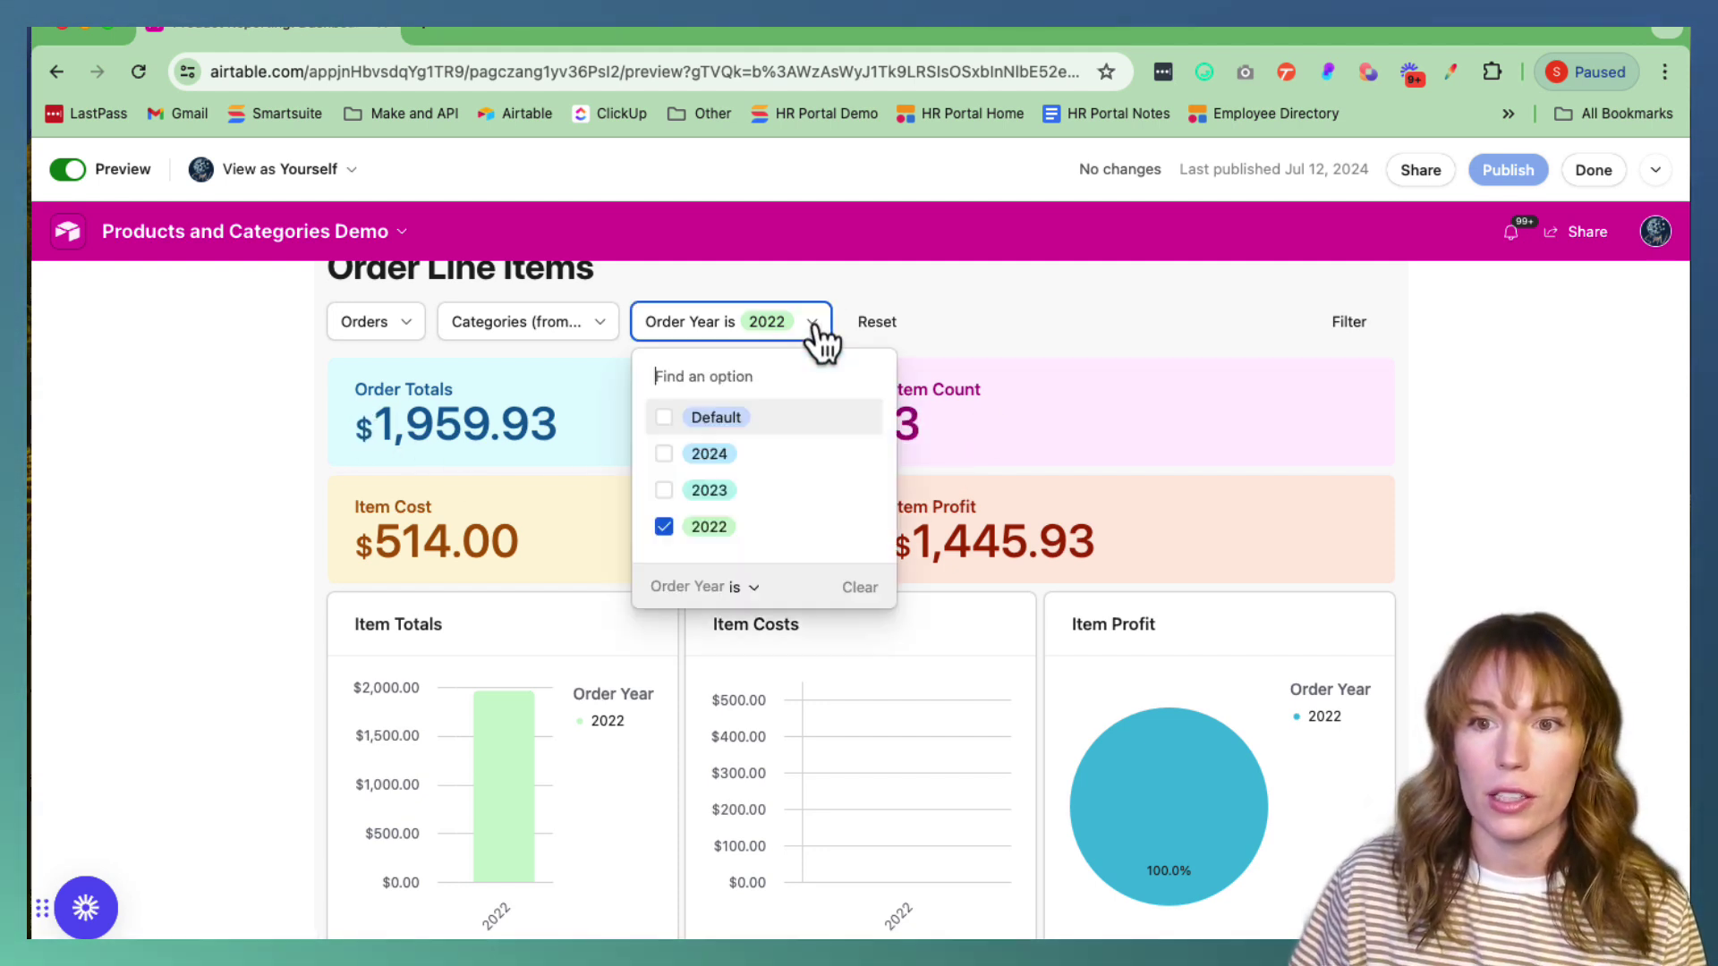
click(664, 528)
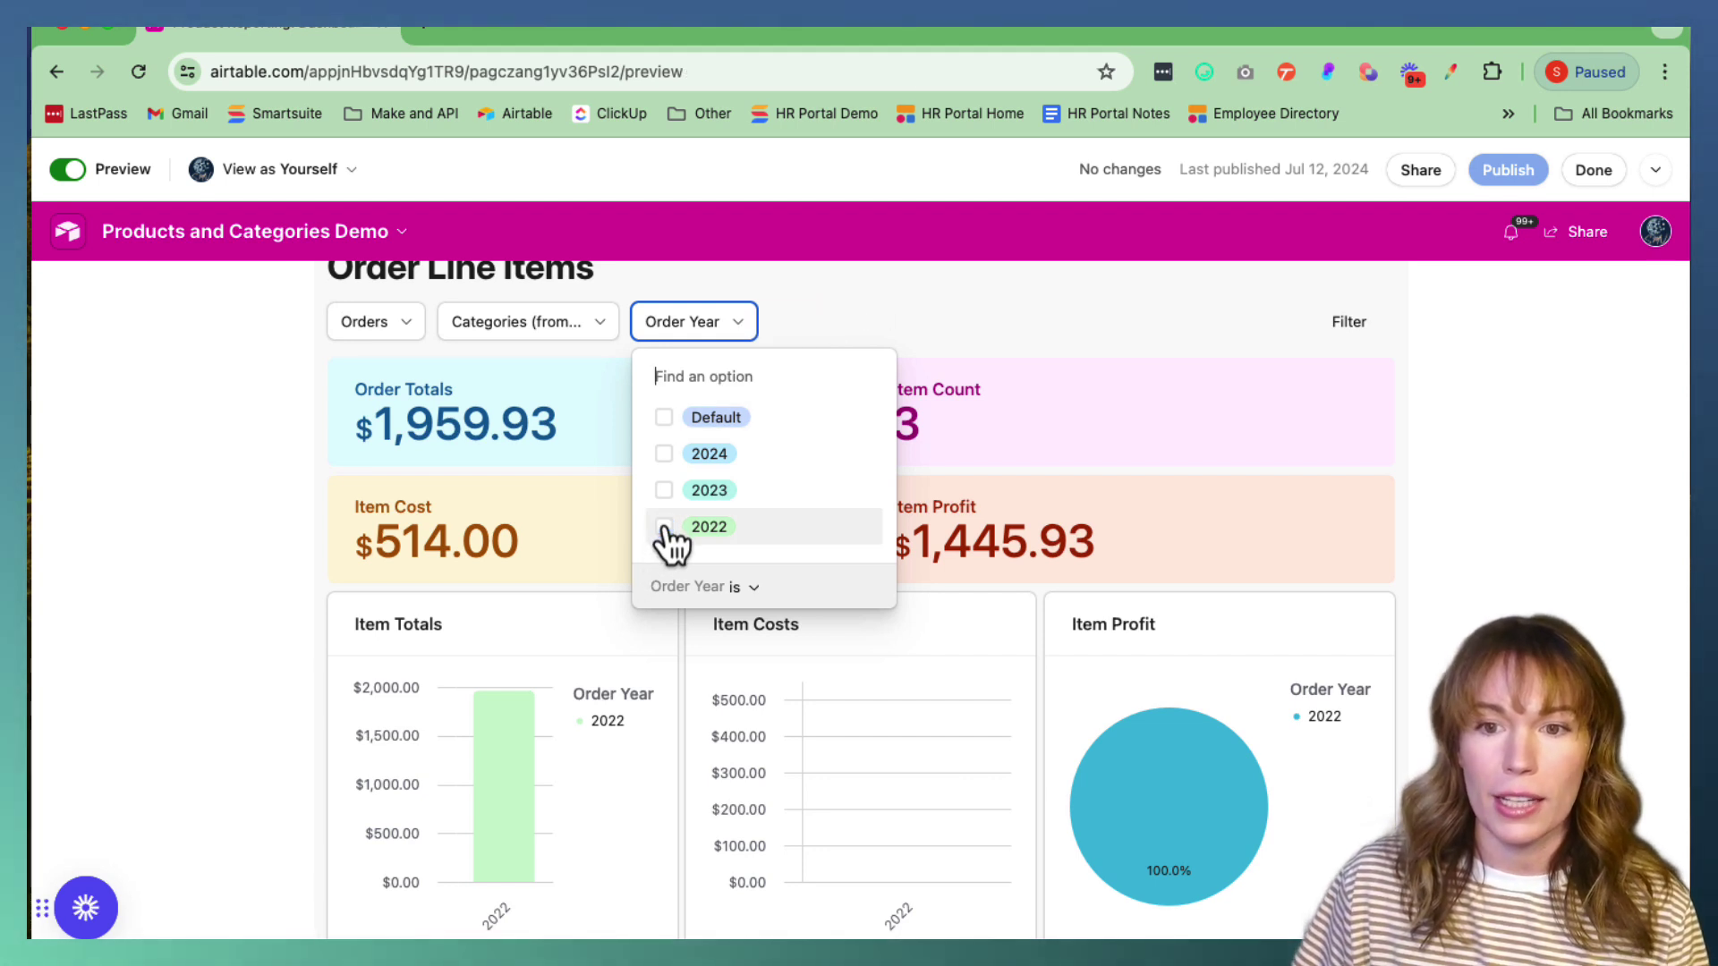
click(666, 455)
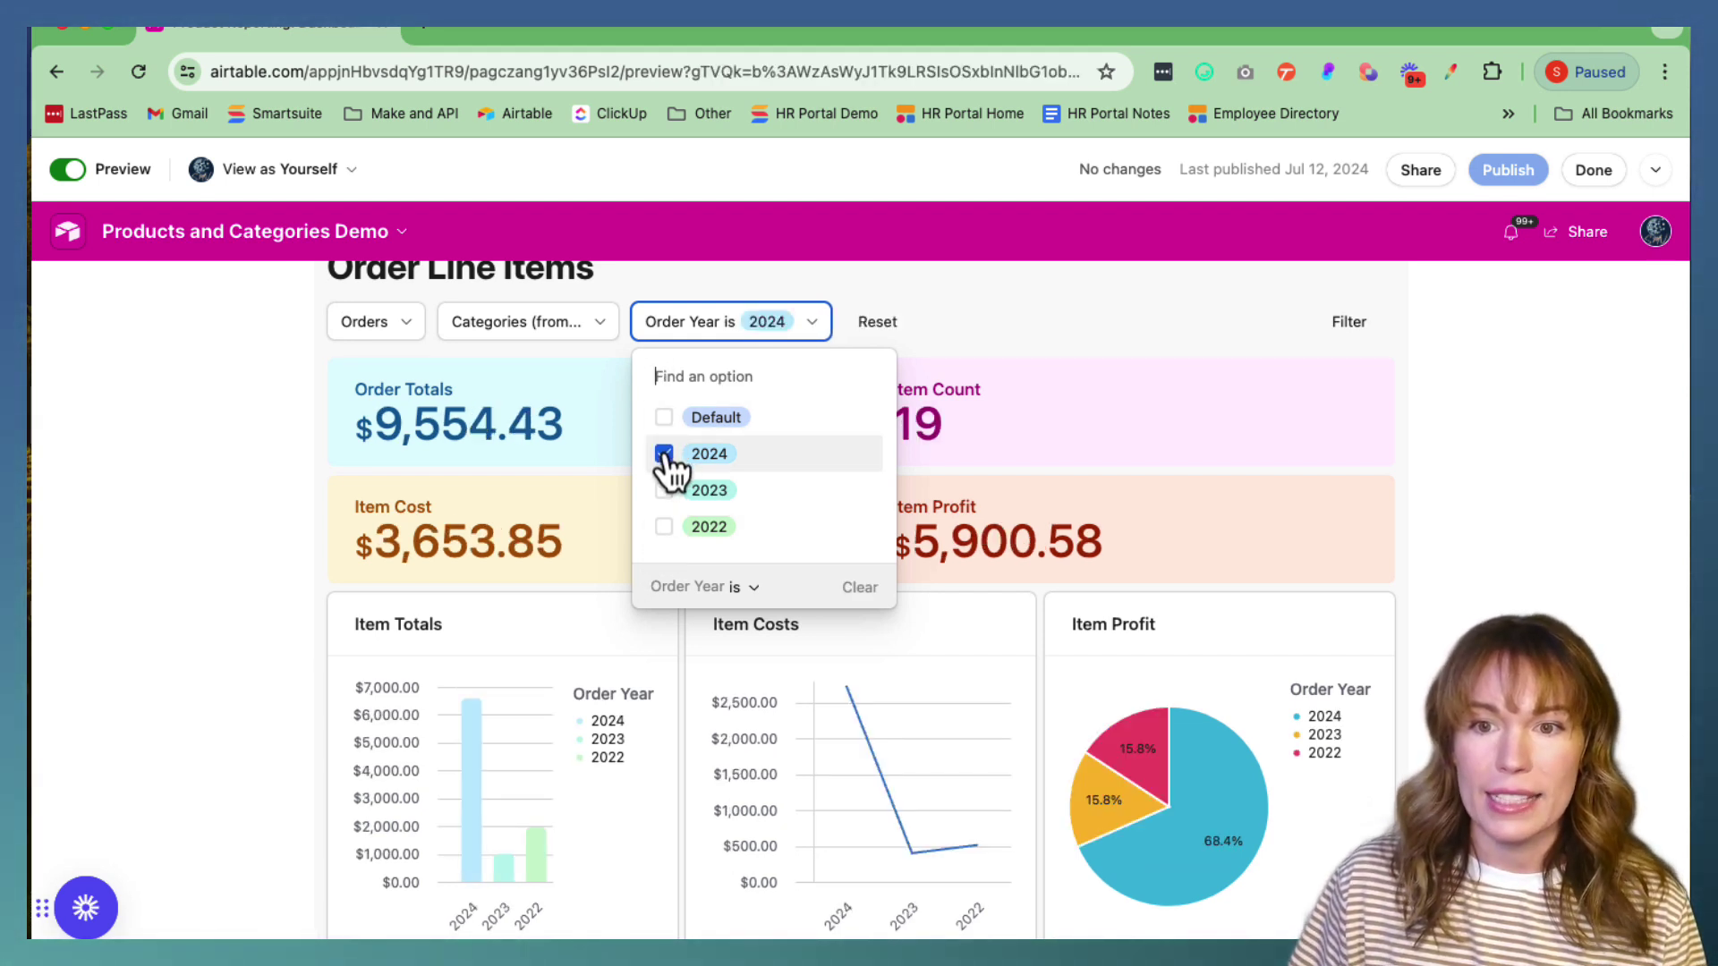
click(1061, 330)
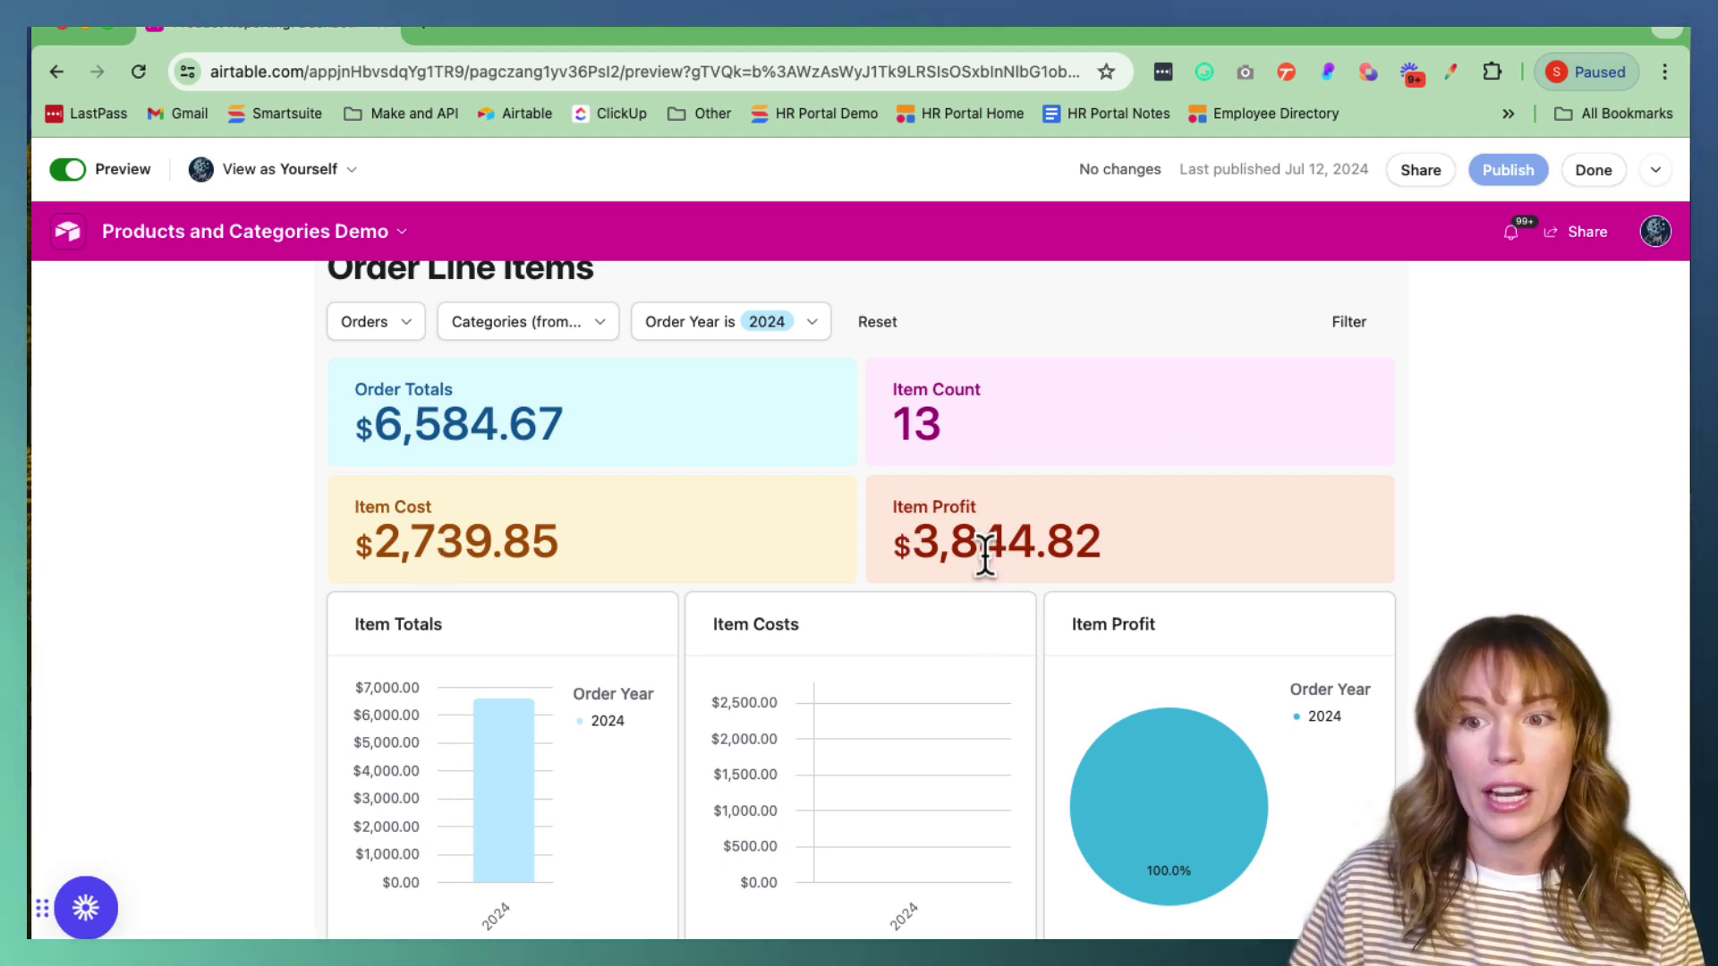
scroll(992, 537, down, 5)
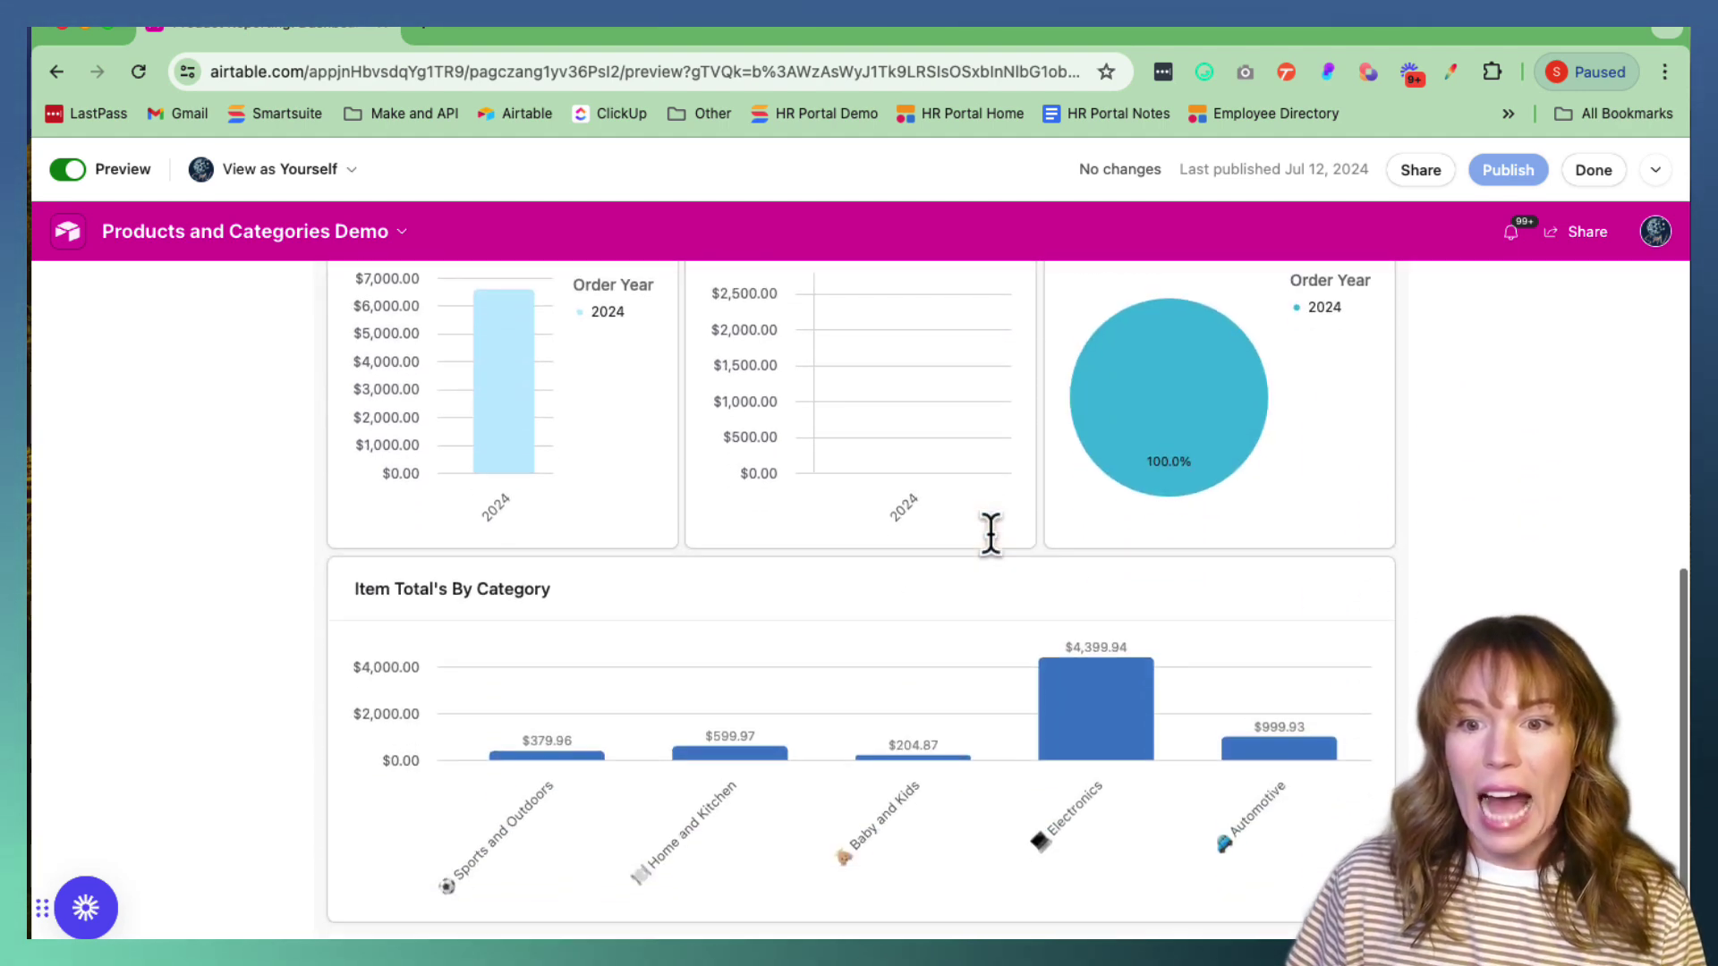
scroll(994, 539, up, 6)
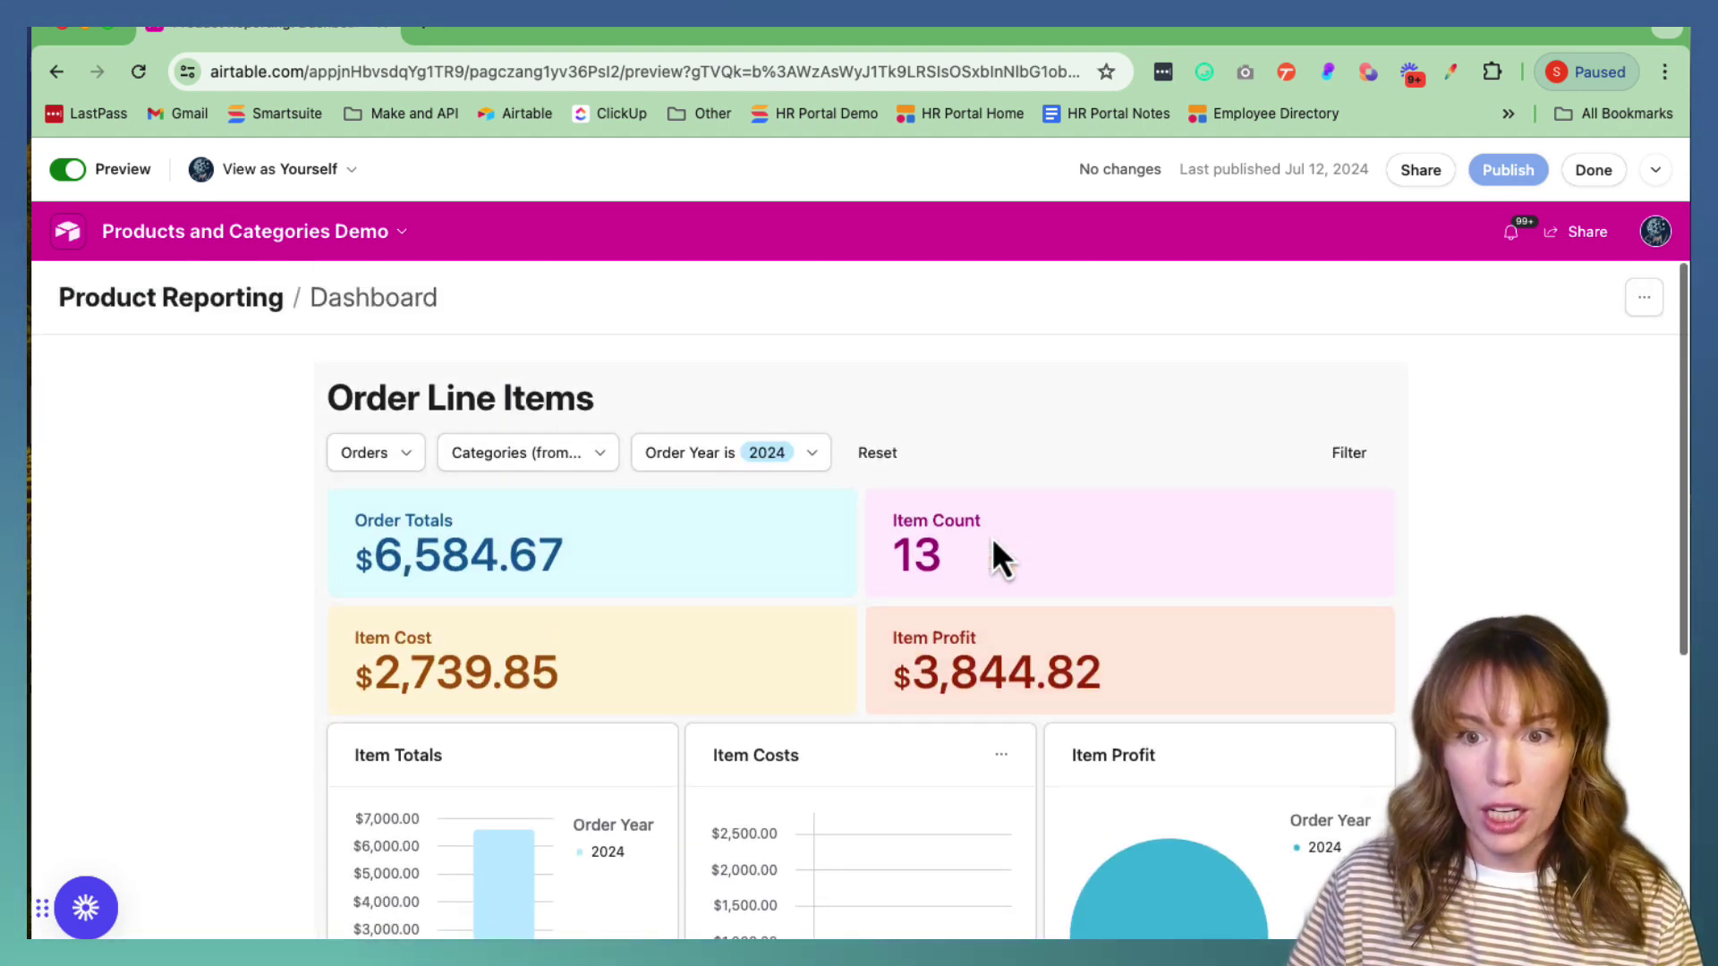